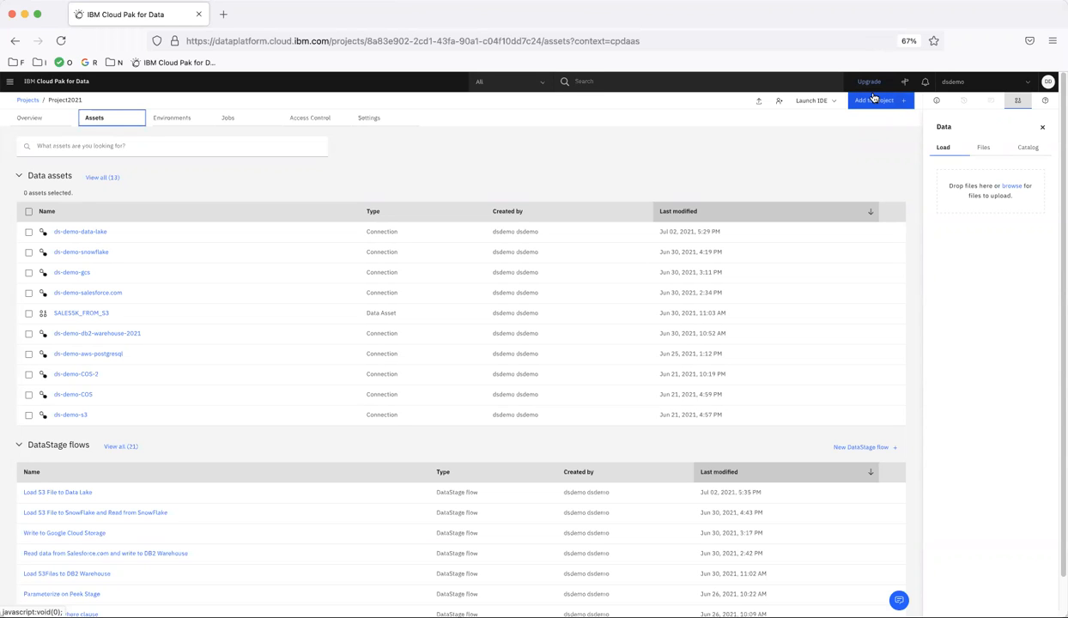
- Create a new DataStage flow in Project2021 named "Work with Data Set - Write"
click(862, 103)
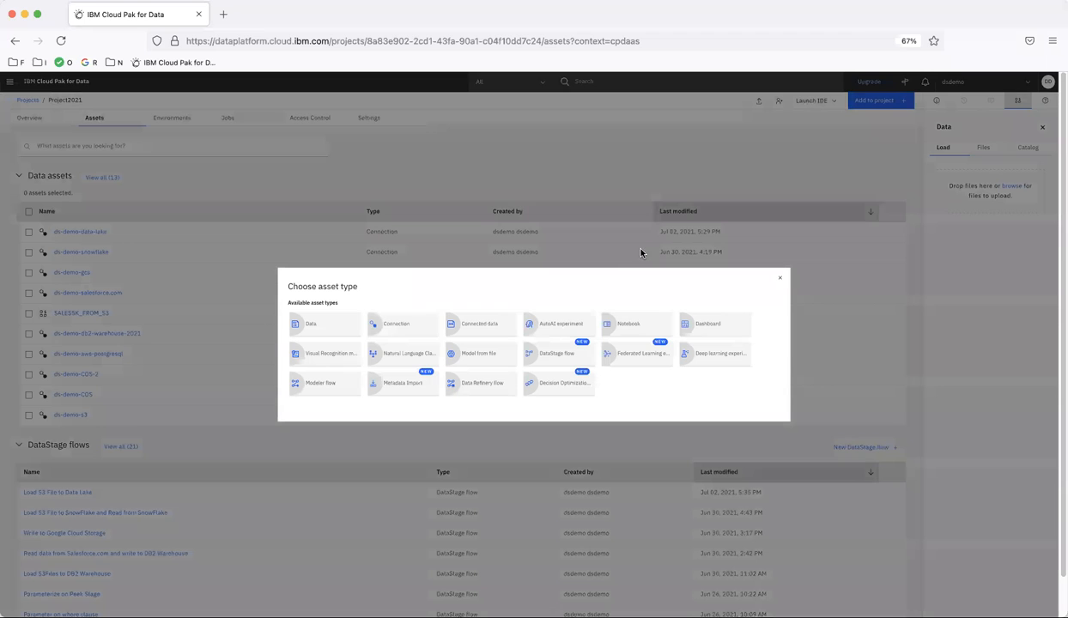
click(541, 358)
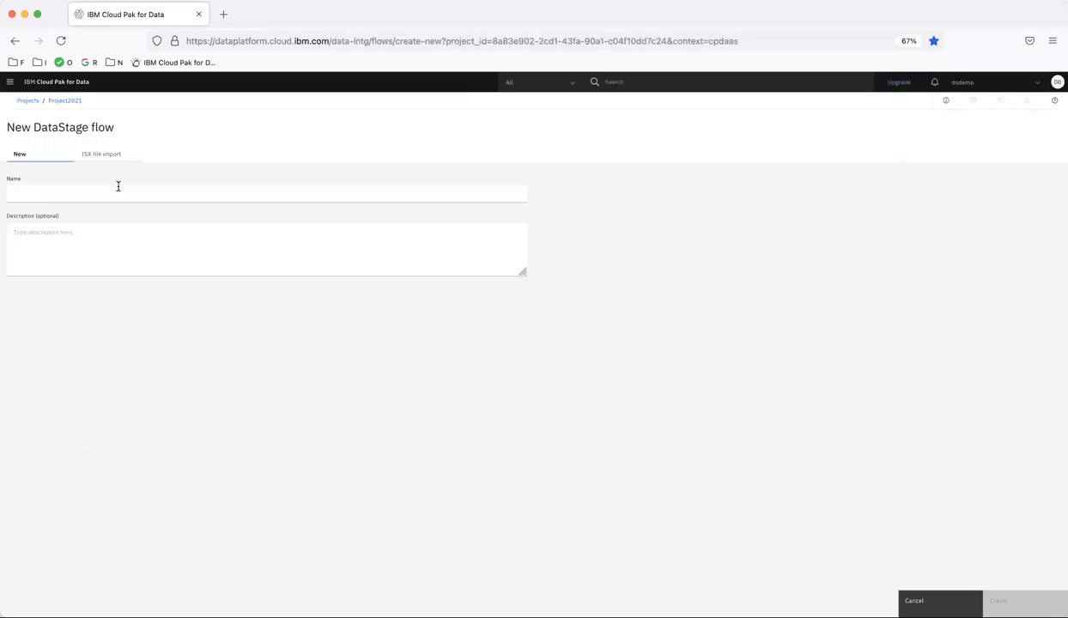
click(59, 191)
text(ds)
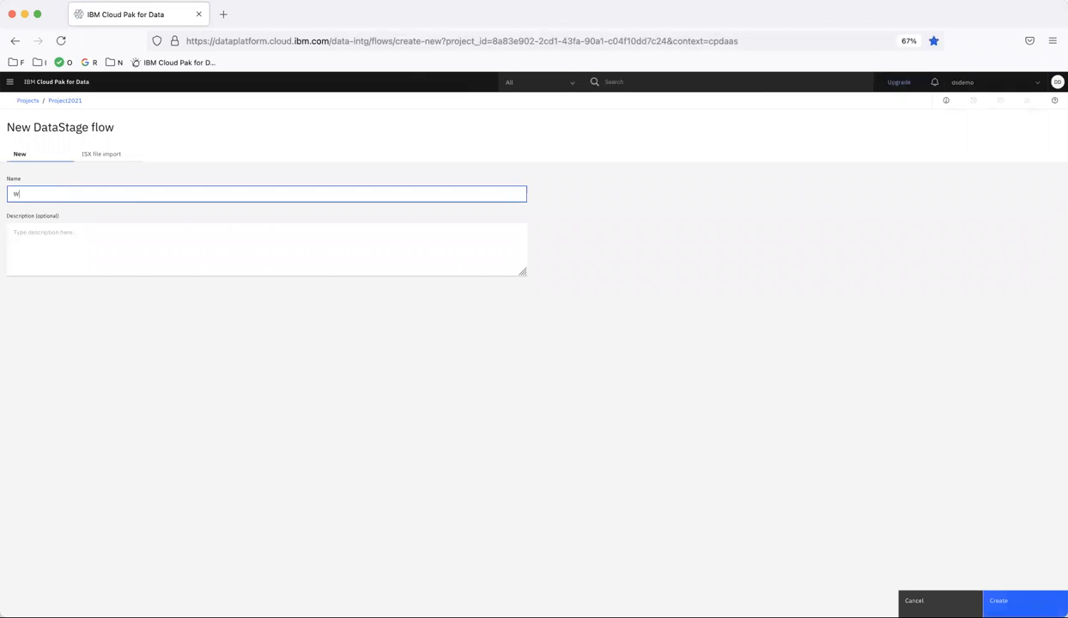
key(BackSpace)
key(BackSpace)
text(Work with Data Set: W)
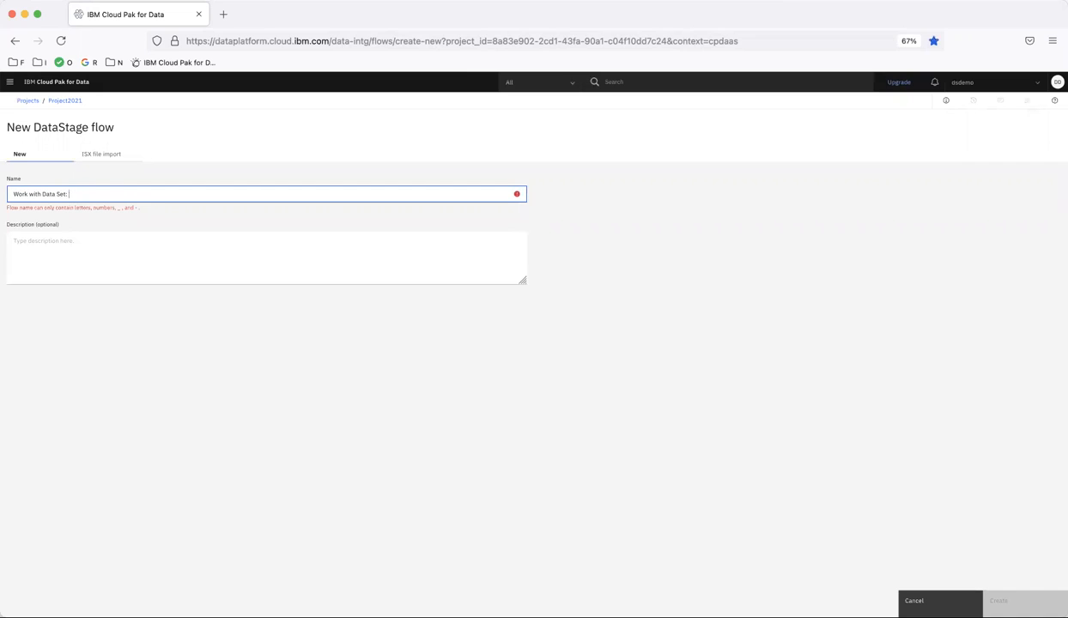
key(BackSpace)
key(BackSpace)
key(BackSpace)
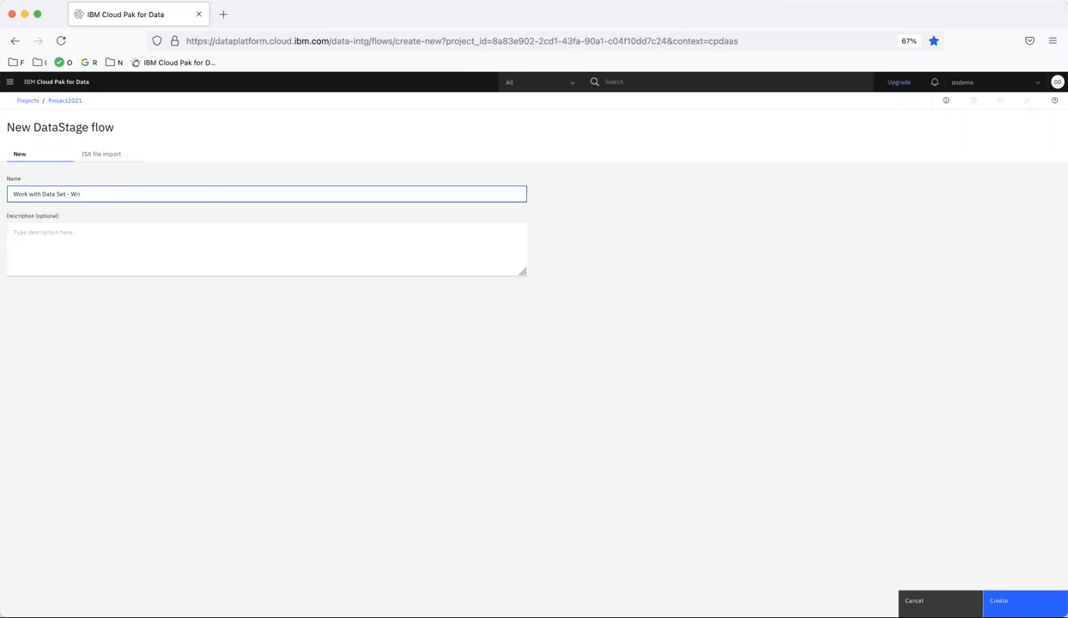
click(1000, 600)
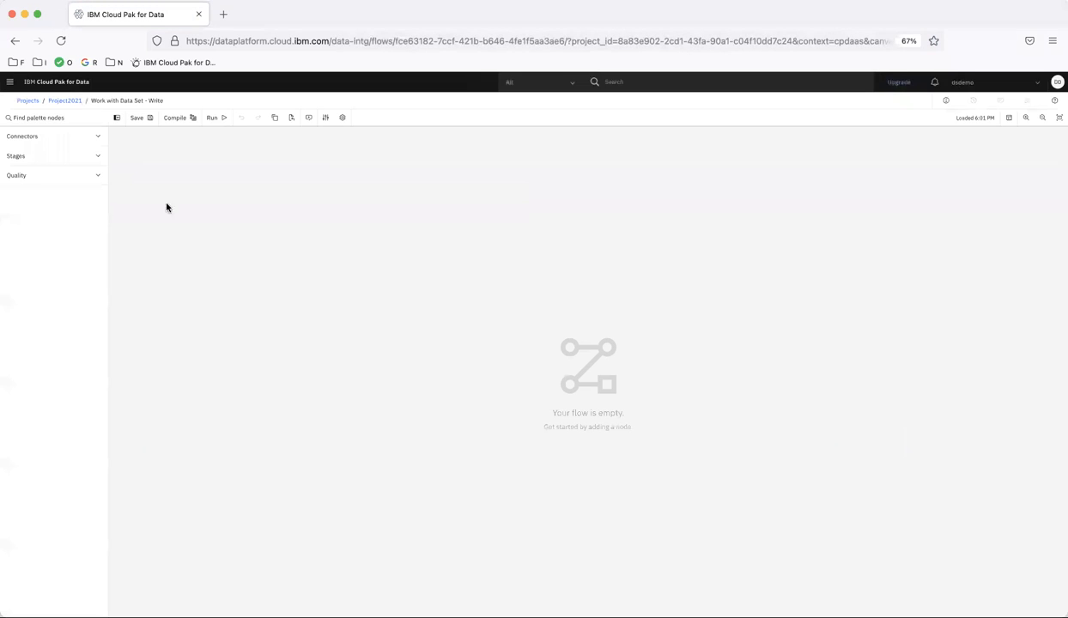
- Add Sales5K_With_Columns.csv from the ds-demo-s3 connection to the canvas as a source, using the Asset browser
click(50, 141)
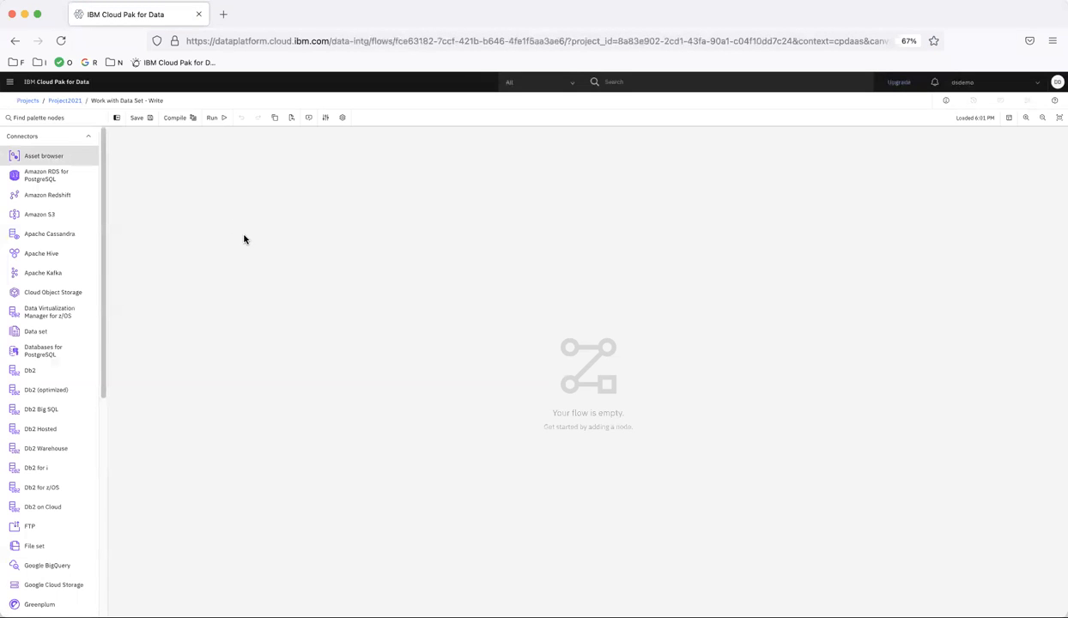
drag(230, 224, 226, 221)
click(74, 155)
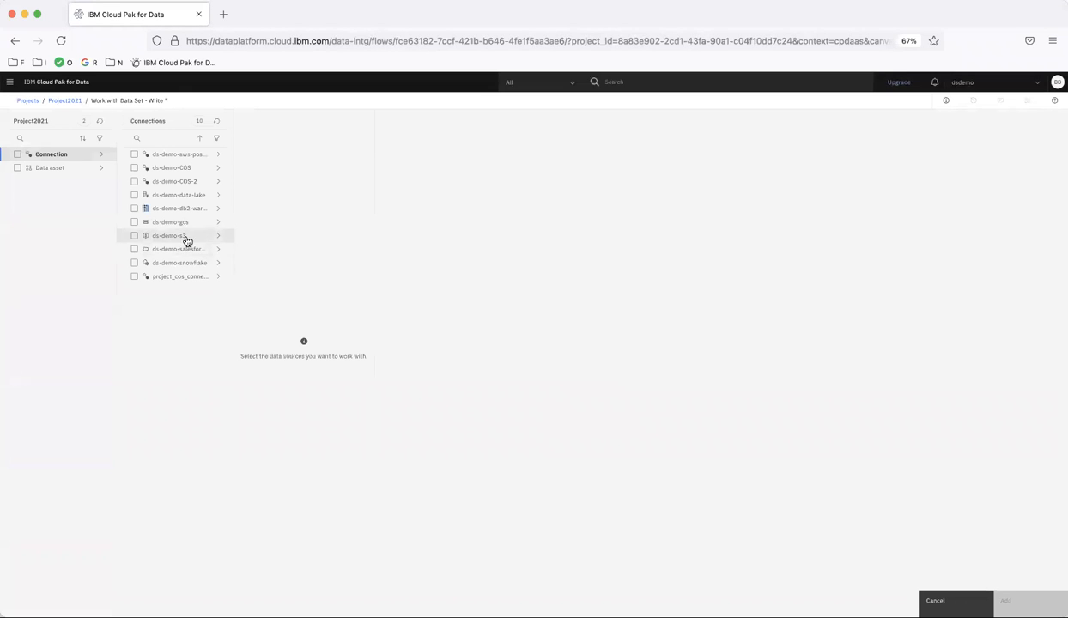
click(186, 236)
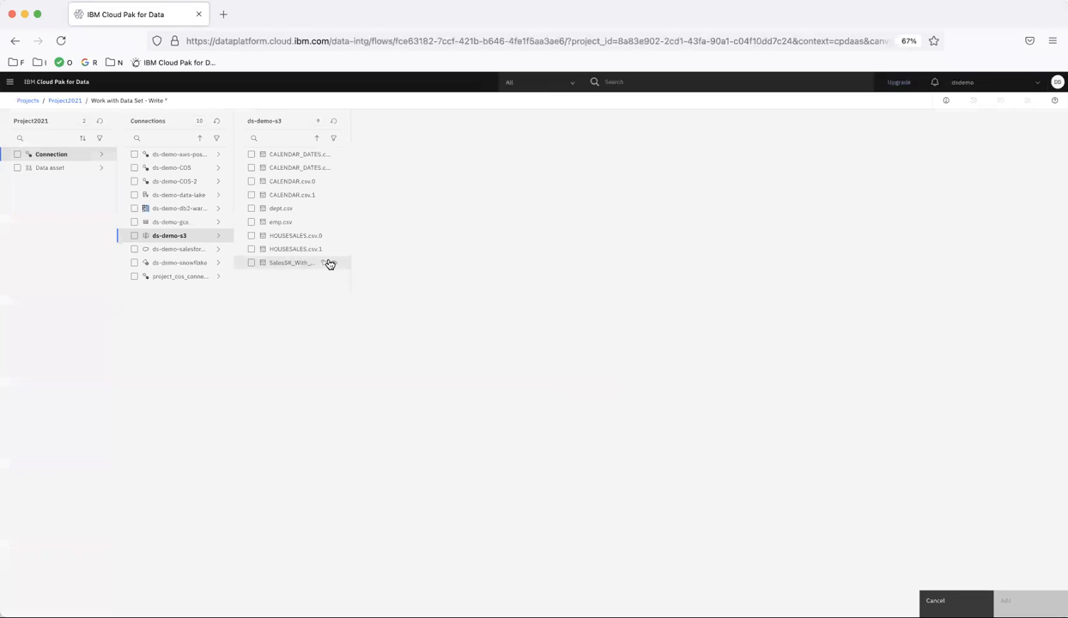
click(251, 262)
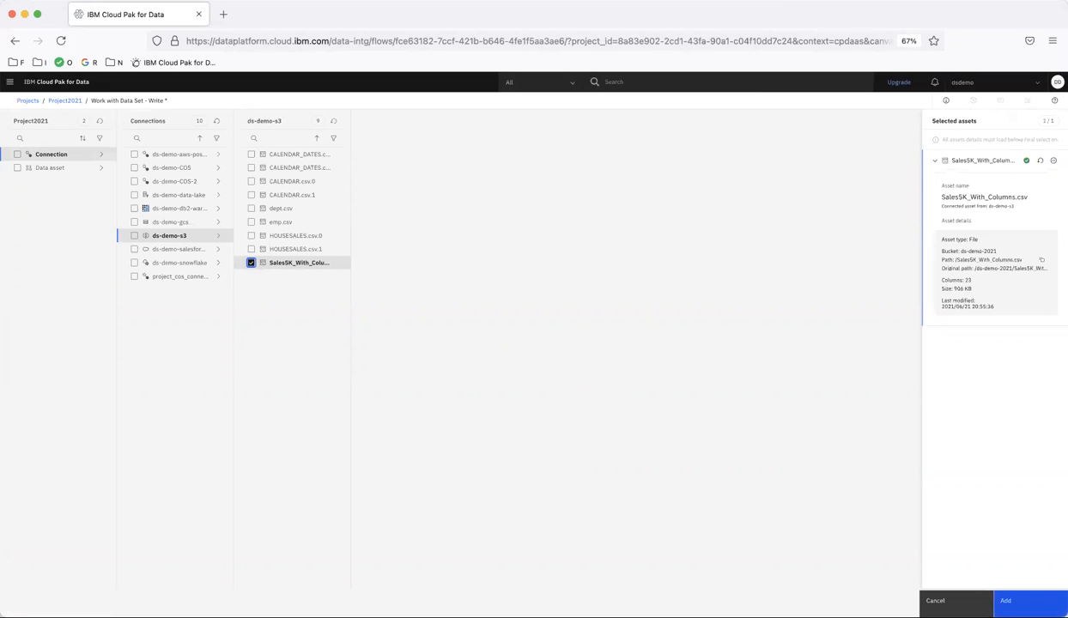
click(1030, 600)
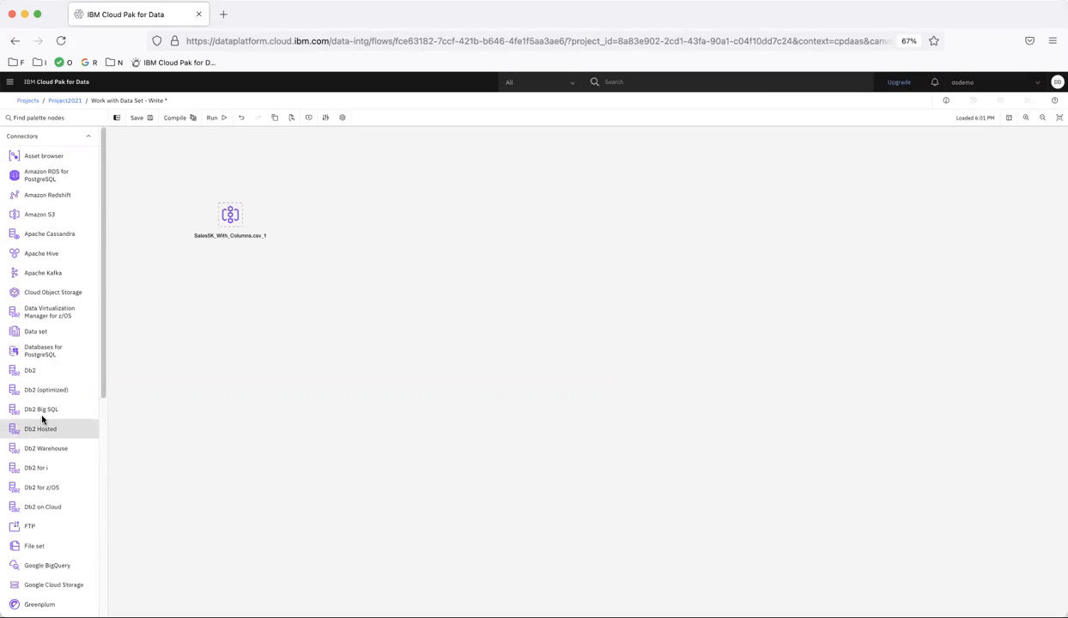
- Place a Data set connector beside the CSV source and link the source to it
drag(30, 335, 421, 216)
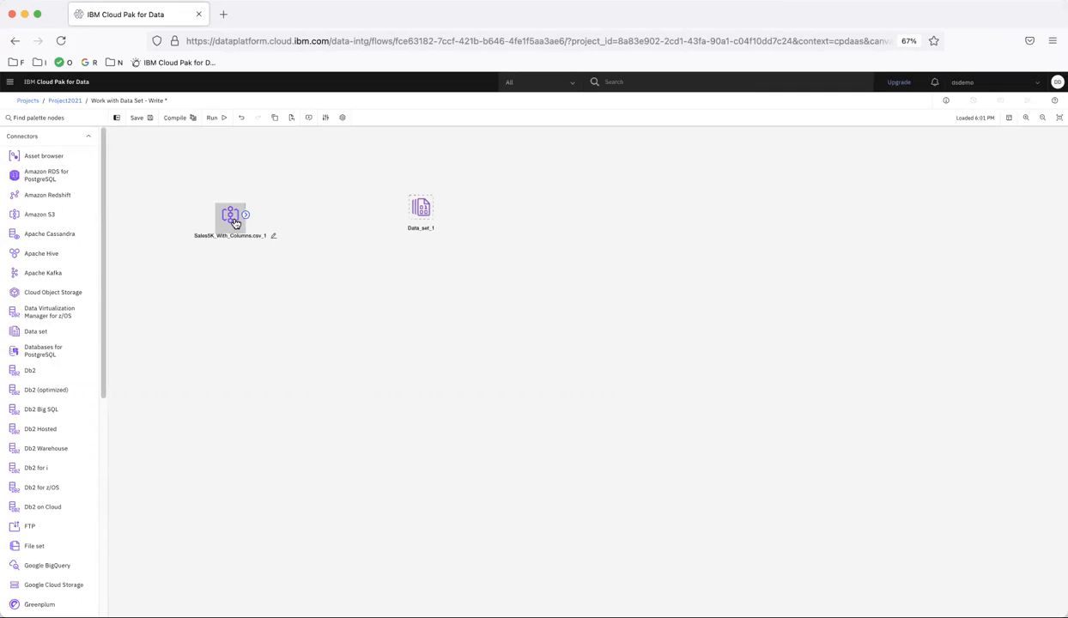
drag(246, 216, 425, 216)
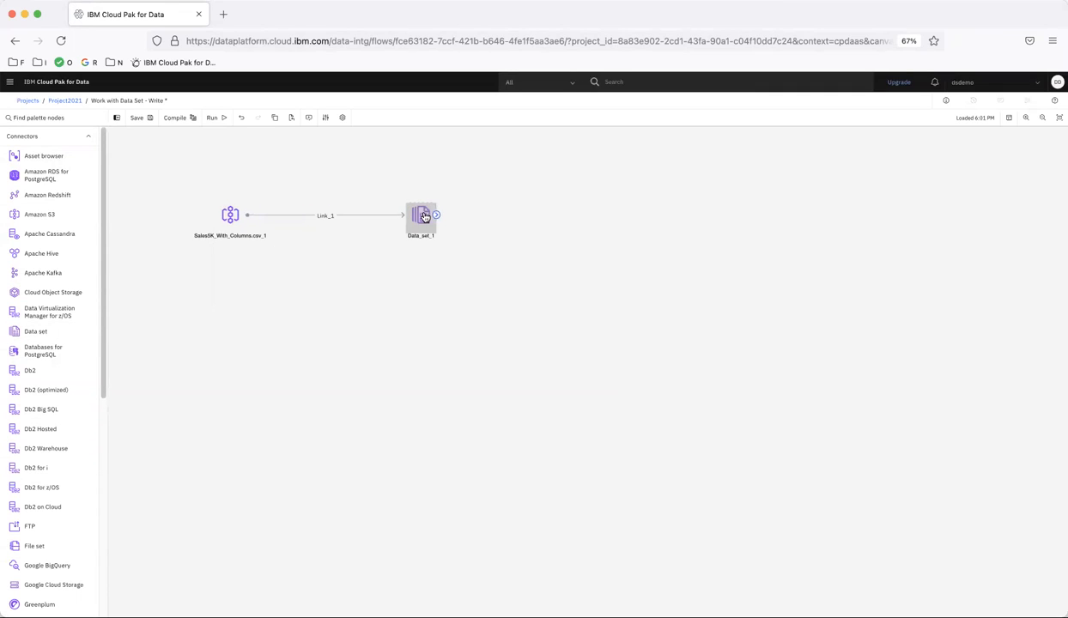
- Set the Data set connector's target file to Sales5K.ds, keeping Overwrite as the update policy
double_click(423, 217)
click(838, 199)
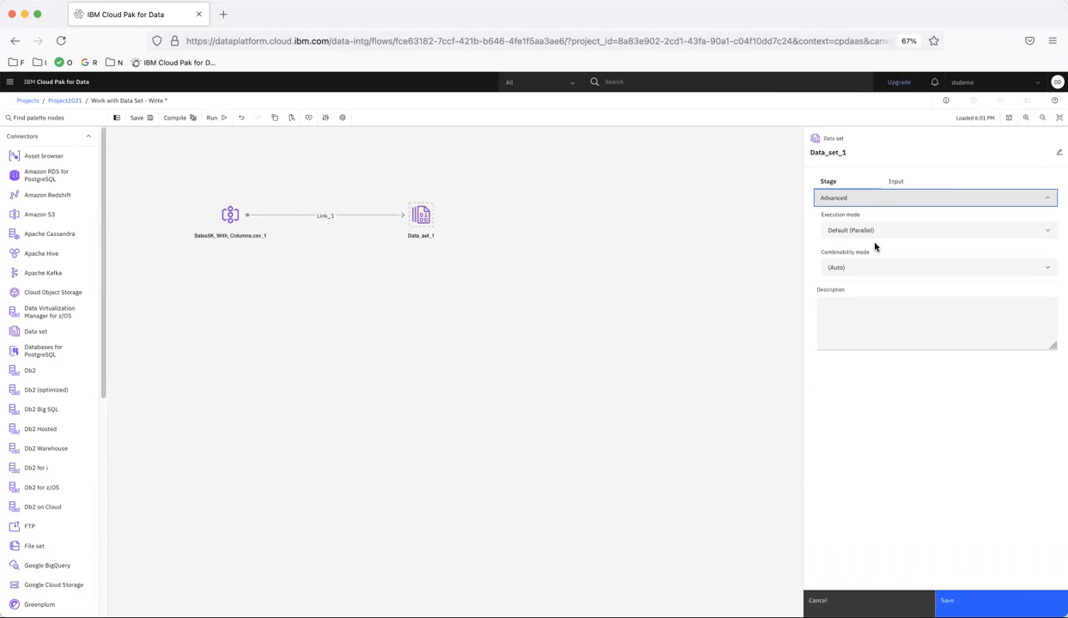
click(896, 181)
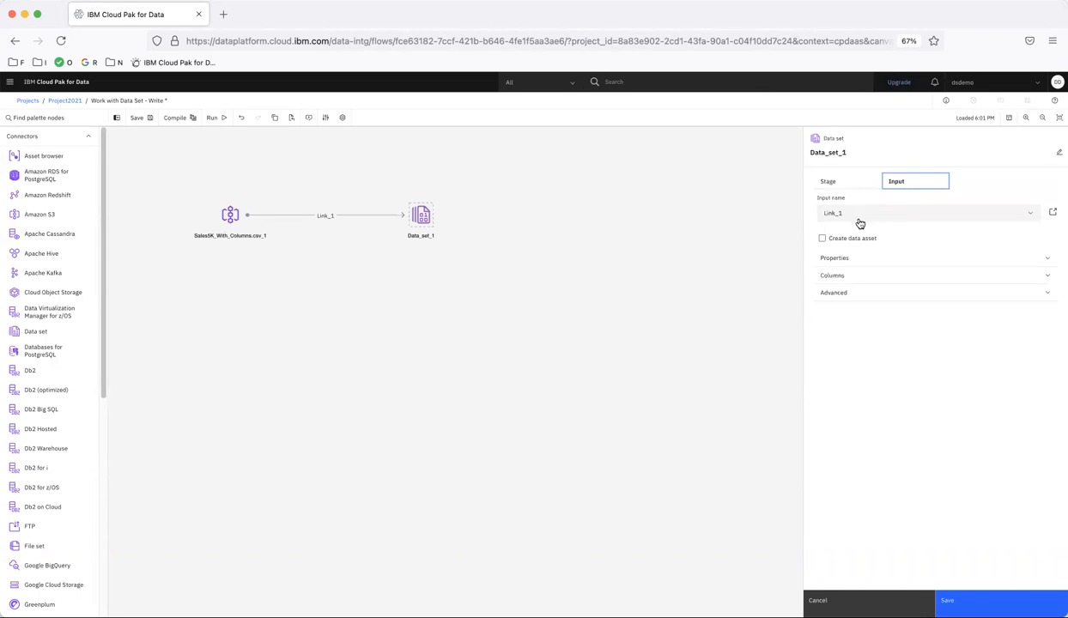
click(844, 260)
click(838, 313)
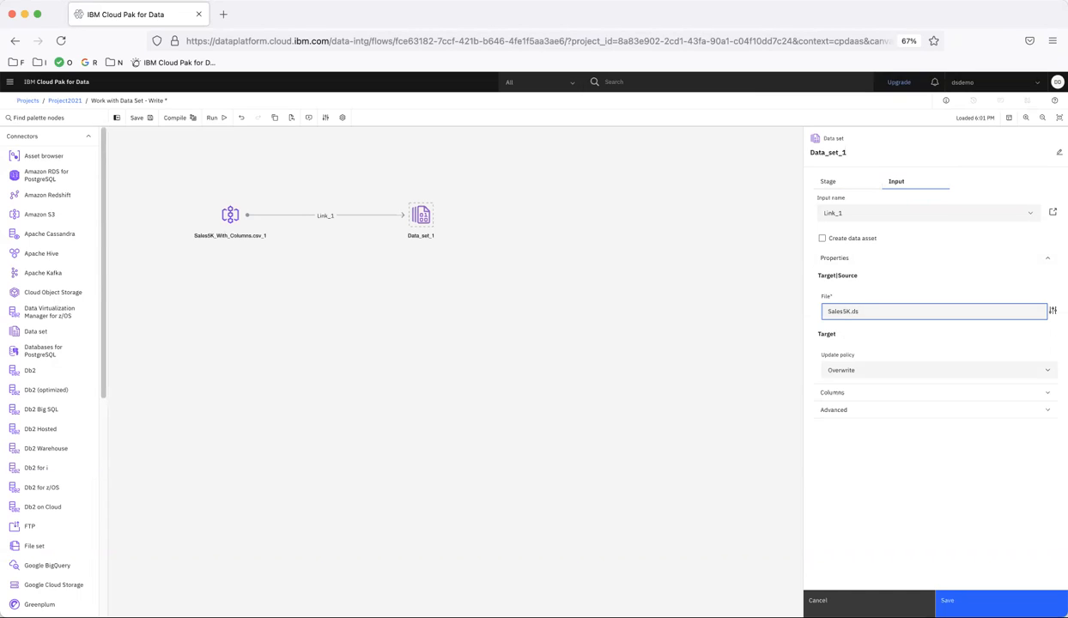
click(865, 374)
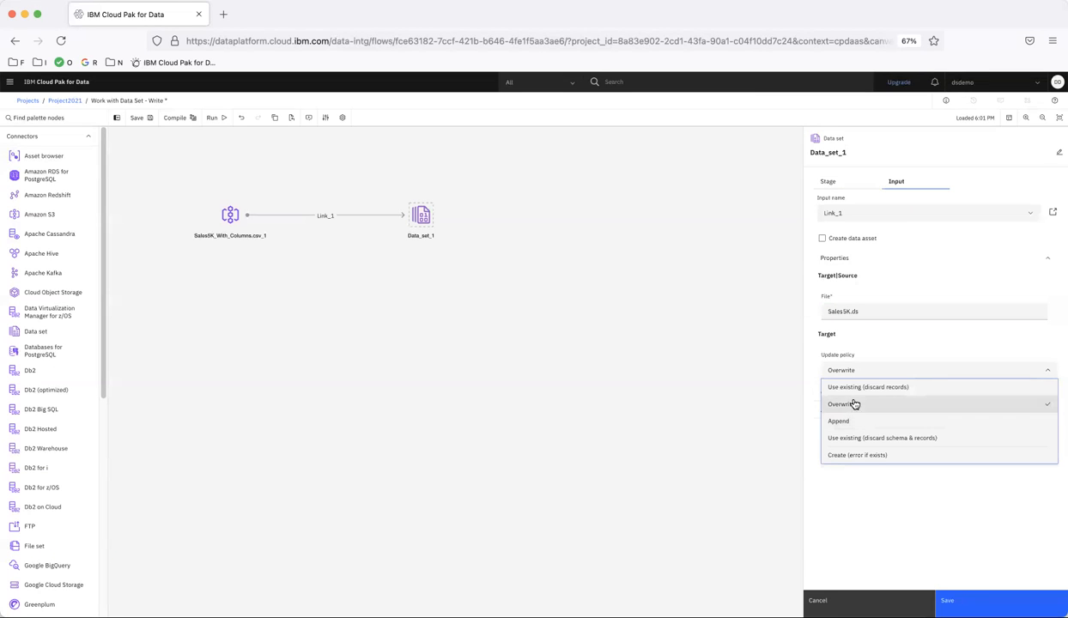
click(903, 339)
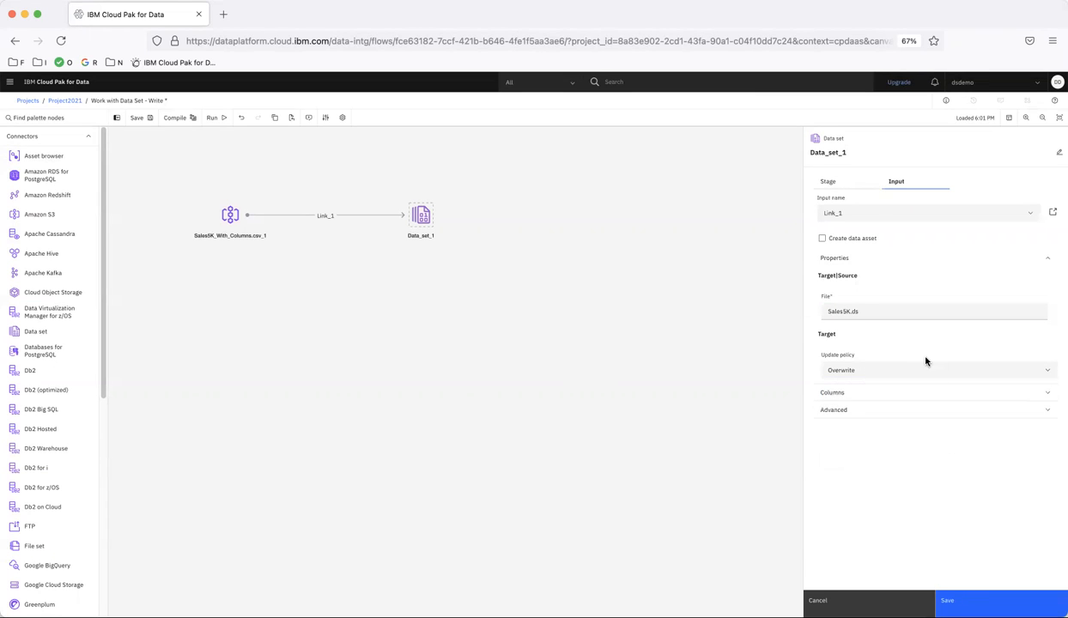
- Review the Data set connector's input columns and save its settings
click(863, 393)
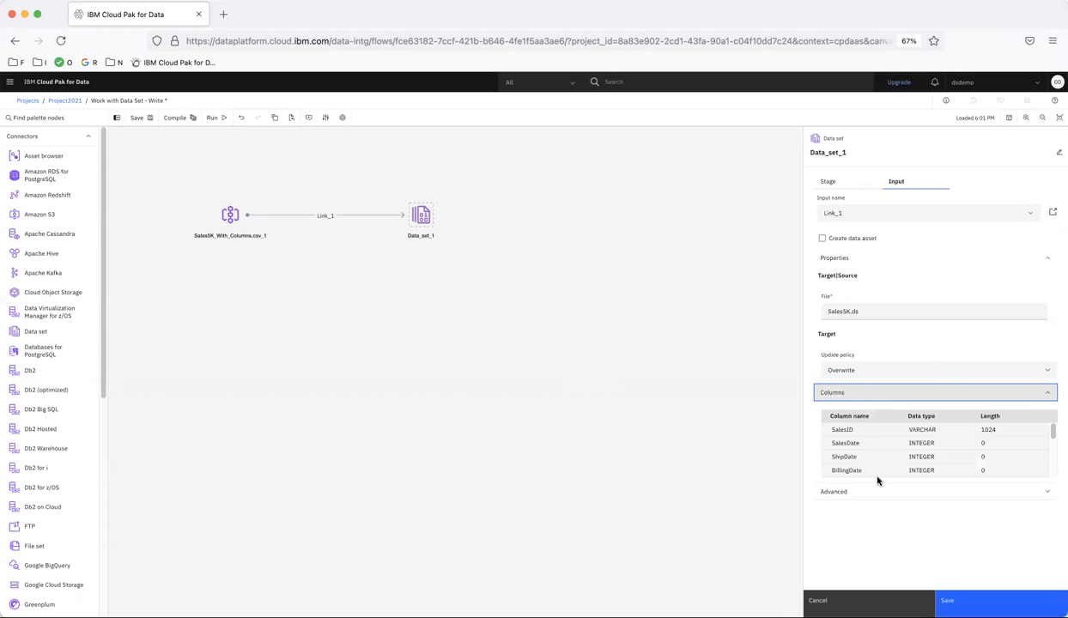
scroll(884, 453, down, 5)
scroll(883, 452, up, 5)
click(943, 598)
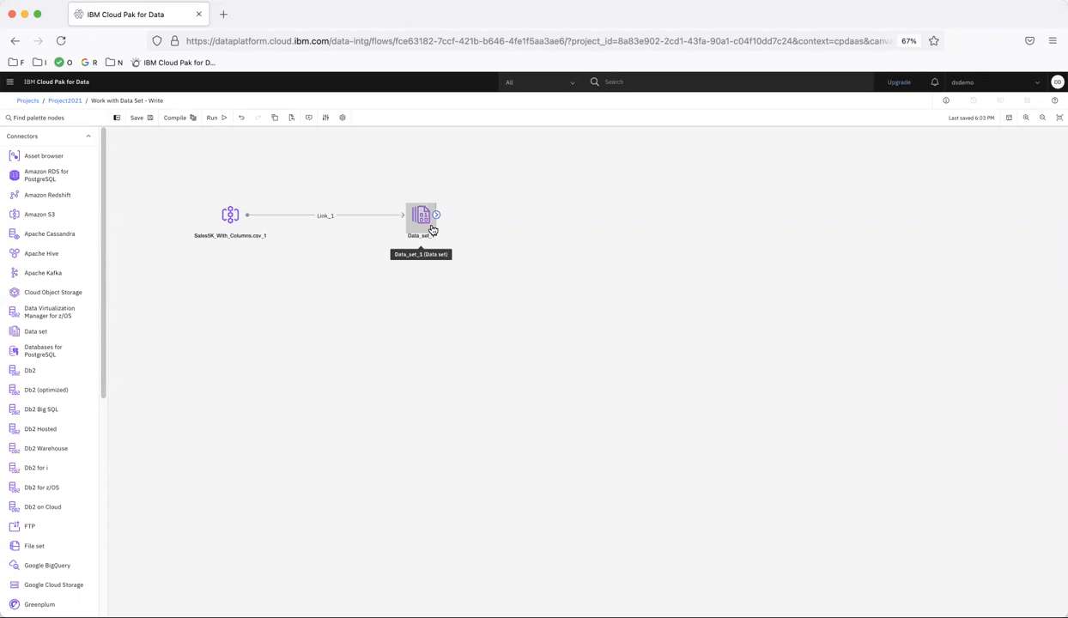
- Run the write flow and open Project2021 in a separate browser tab
click(216, 118)
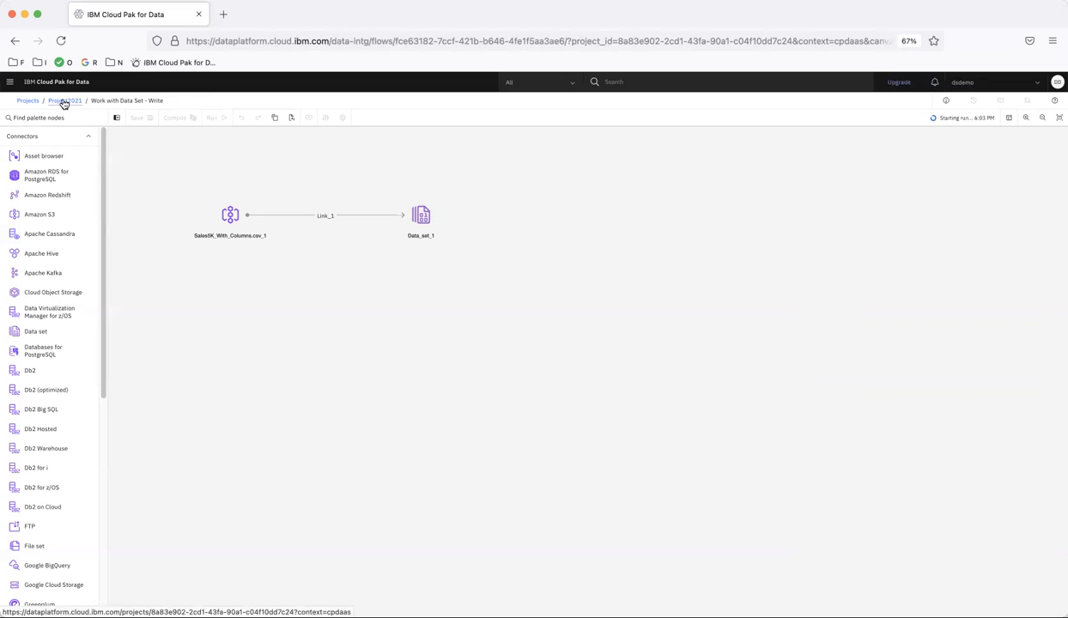
right_click(64, 103)
click(304, 153)
right_click(64, 103)
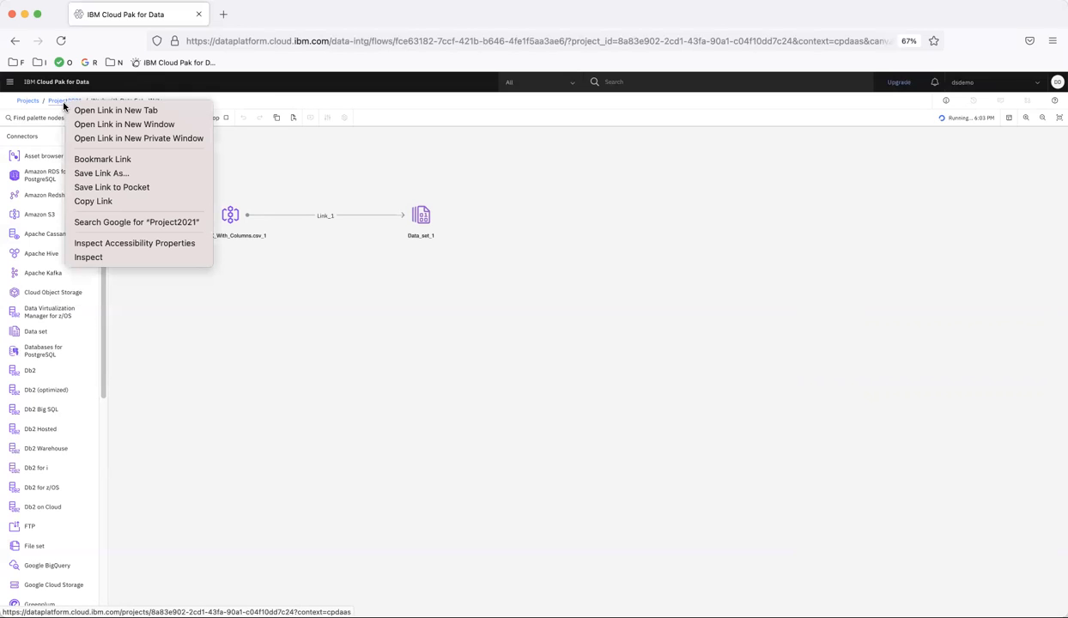
click(100, 111)
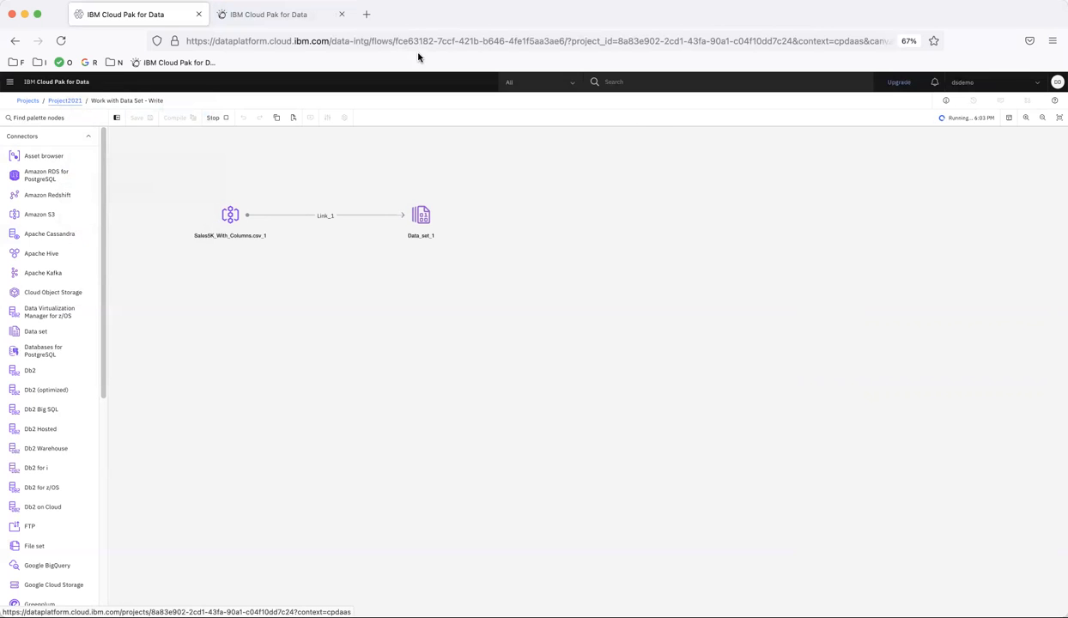
click(291, 15)
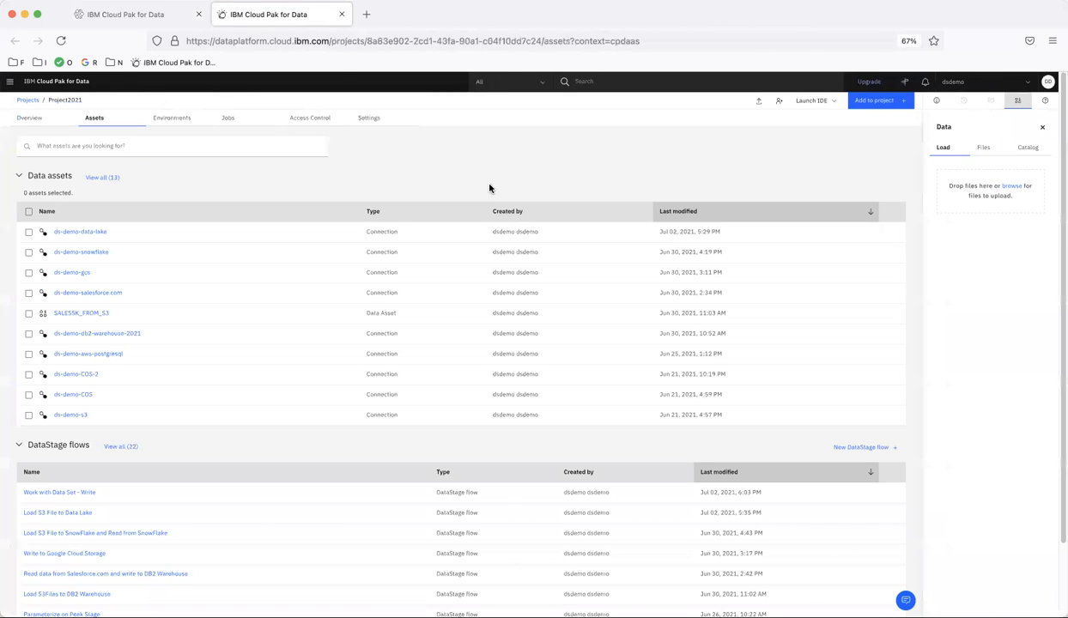
- Create a second DataStage flow in the project named "Work with DataSet - Read"
click(882, 100)
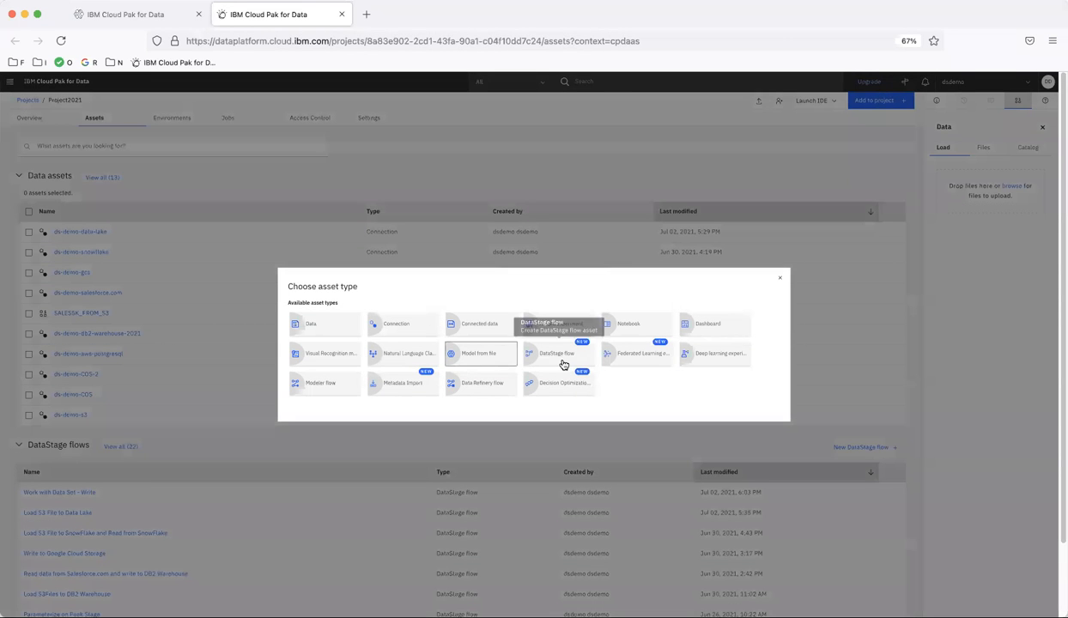
click(559, 356)
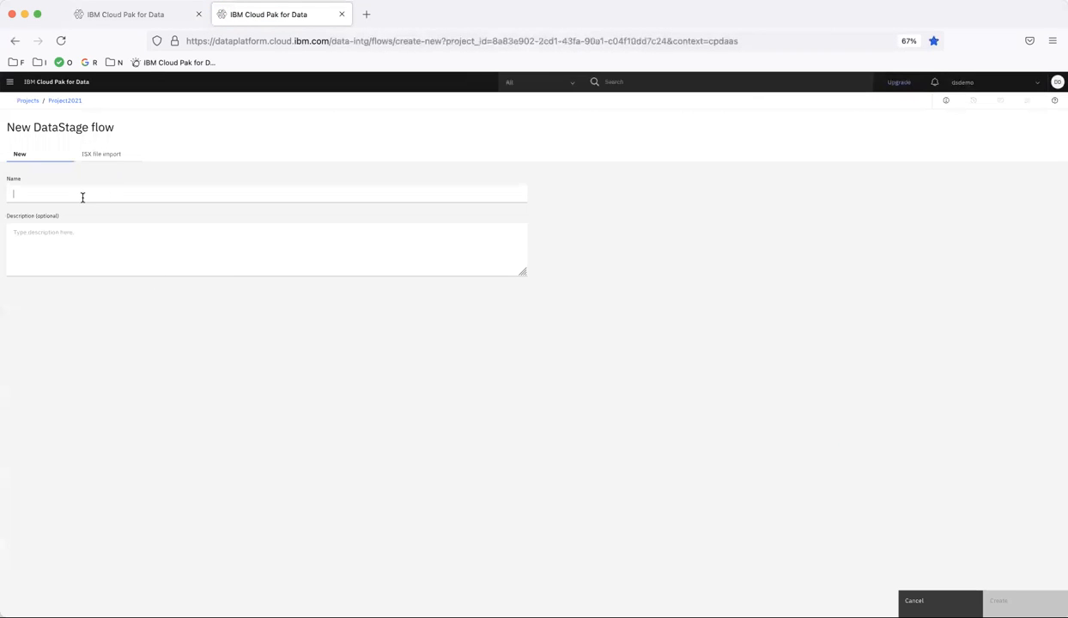
click(82, 197)
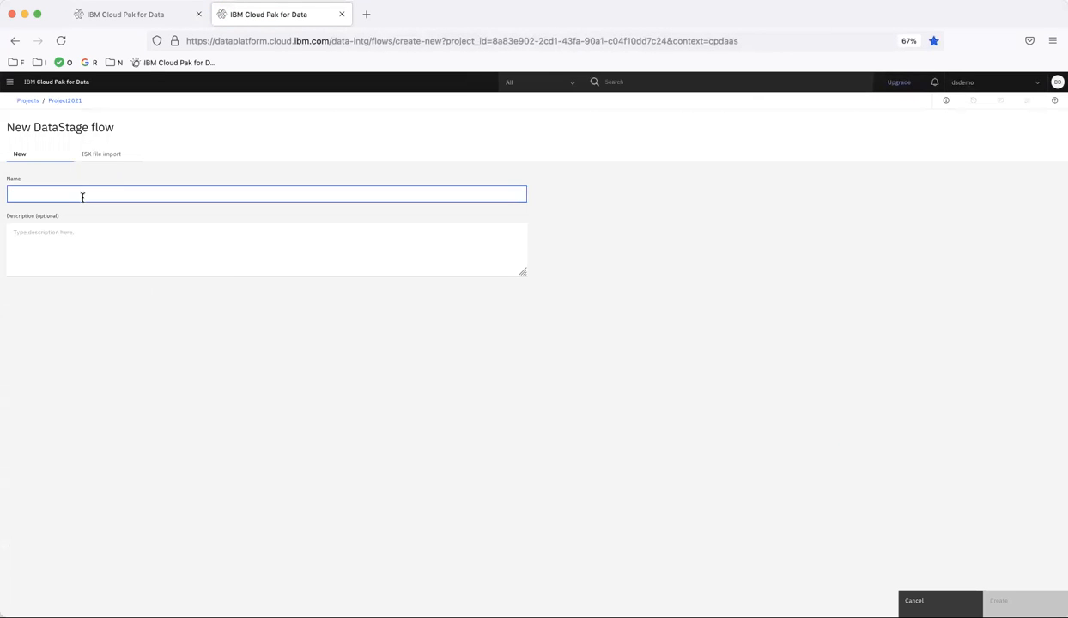
text(Wor)
key(BackSpace)
text(Wor)
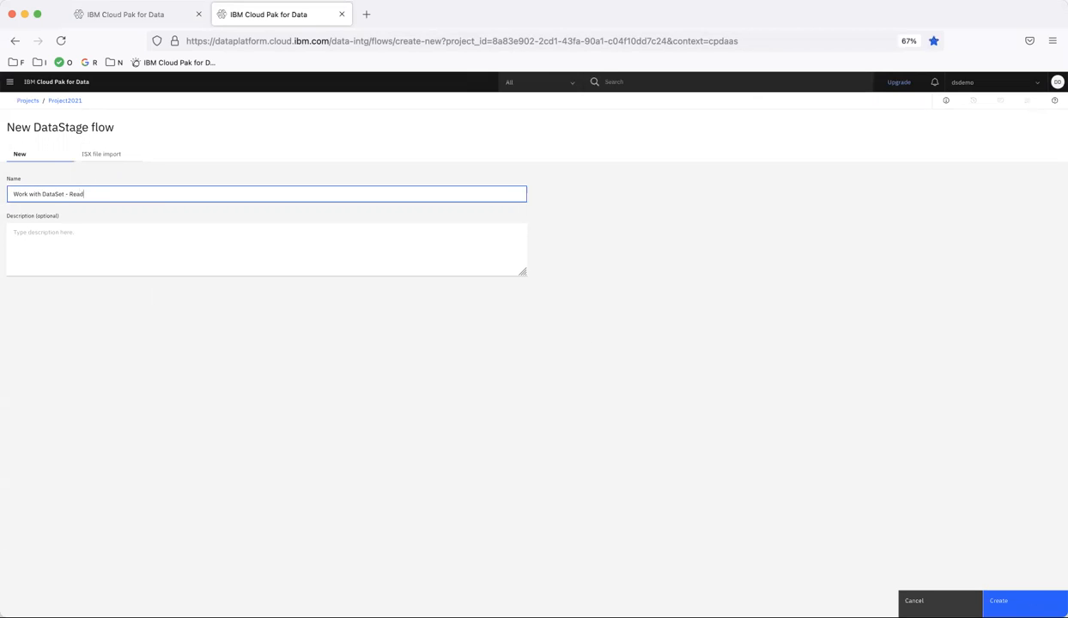
click(1004, 600)
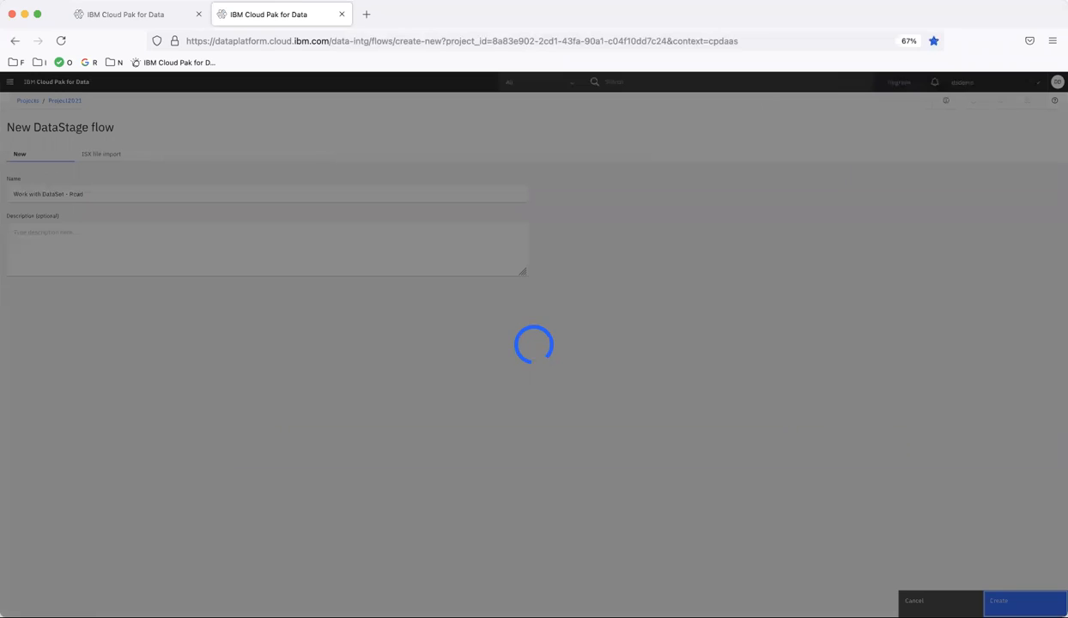
- Return to the write flow and examine its run log through to the final entries
click(155, 18)
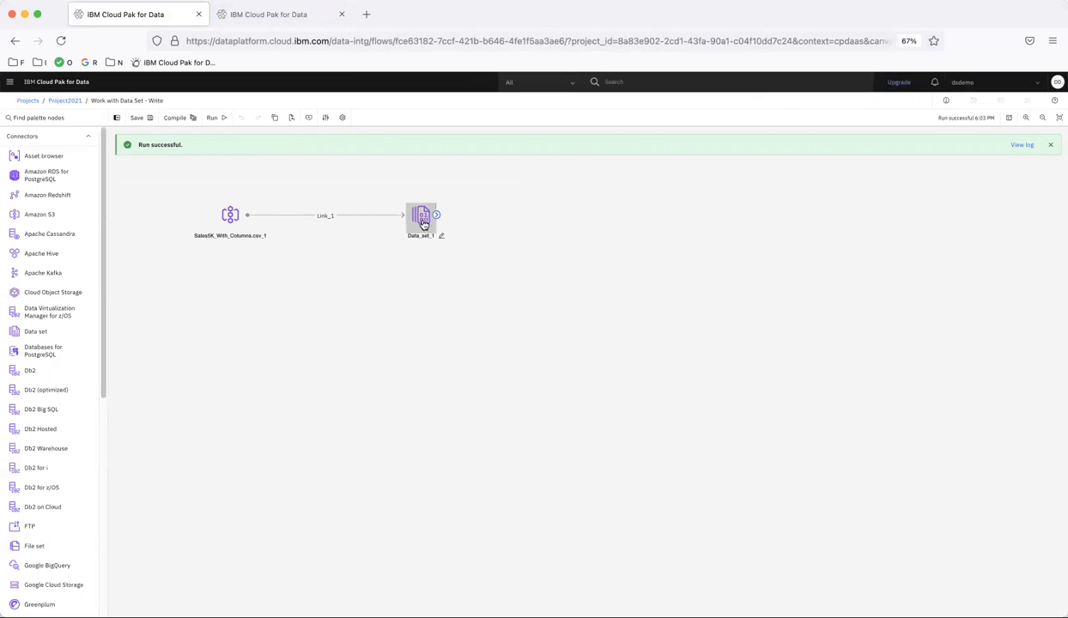
click(1022, 144)
scroll(645, 504, down, 10)
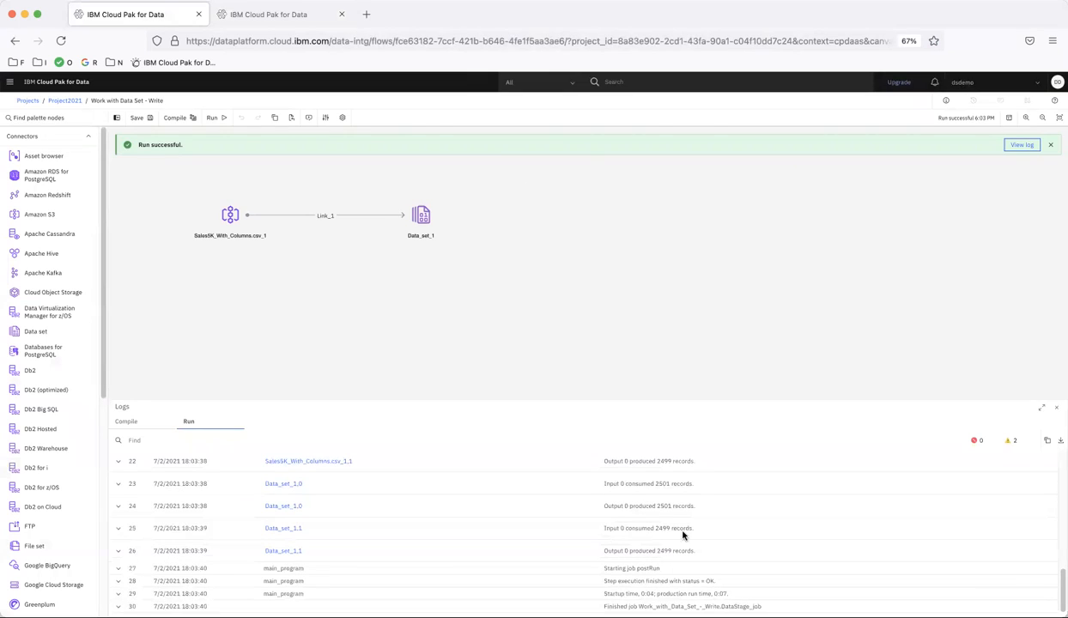
drag(715, 594, 734, 596)
- Go back to the read flow and place a Data set connector on its empty canvas
click(286, 17)
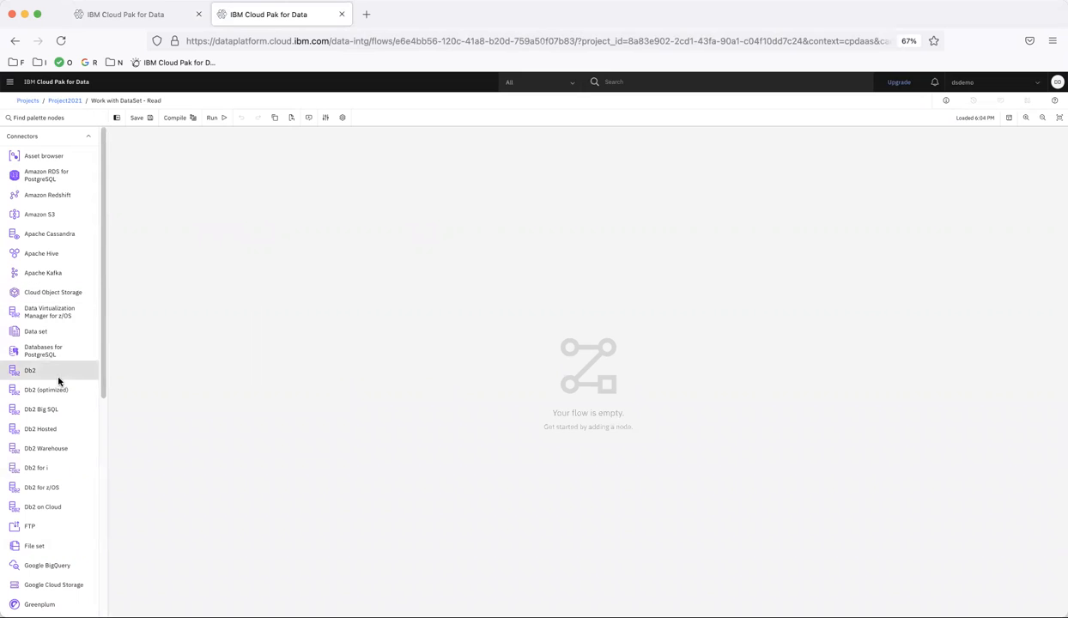
drag(208, 292, 219, 253)
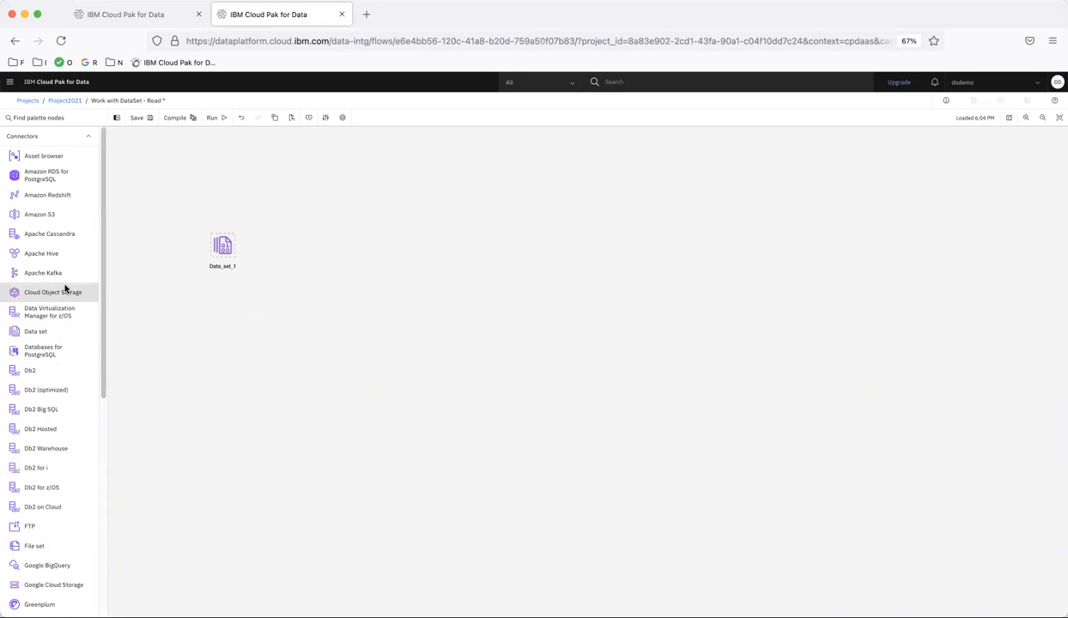
- Add a Copy stage beside the Data set connector and link the Data set to it
scroll(39, 488, down, 3)
scroll(39, 487, down, 7)
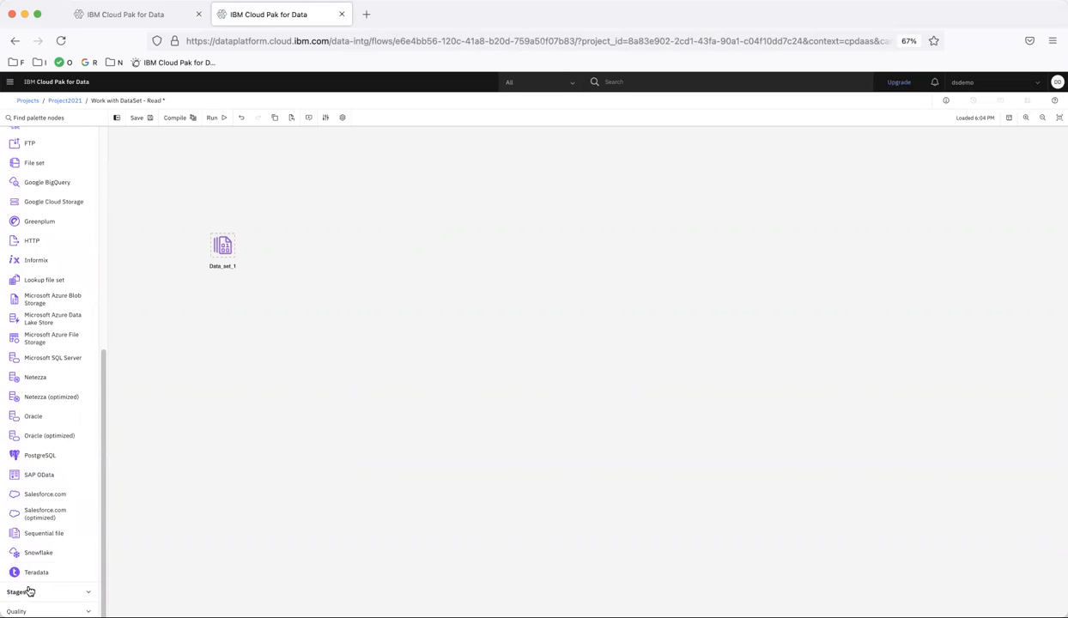
scroll(27, 593, down, 9)
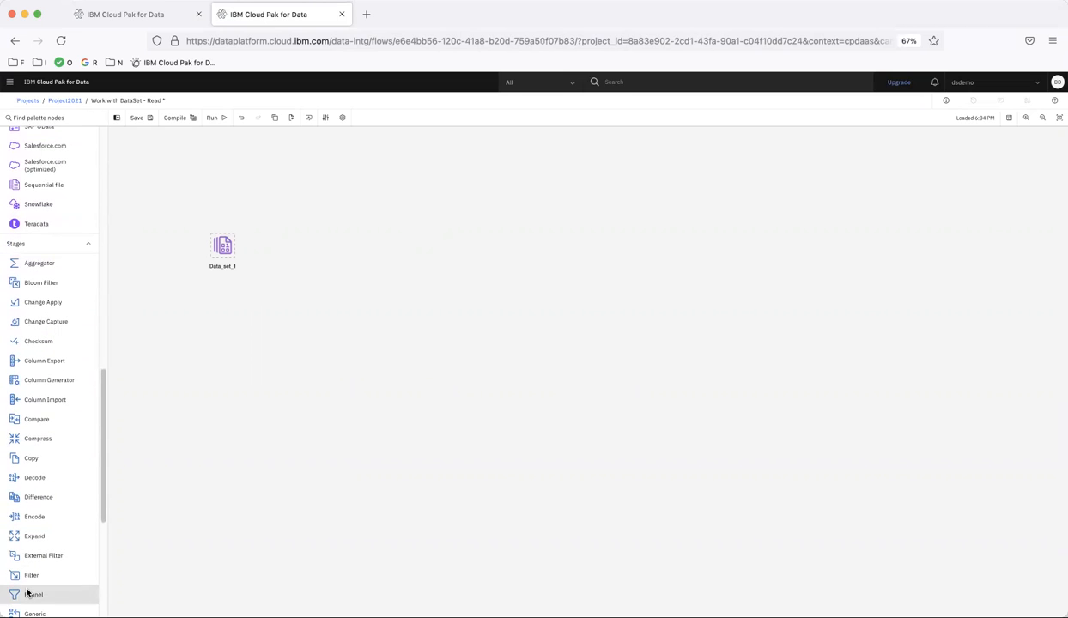
drag(45, 460, 346, 251)
mouse_move(234, 247)
drag(237, 247, 347, 250)
- Place a Peek stage below the Copy stage and link the Copy stage to it
scroll(53, 517, down, 5)
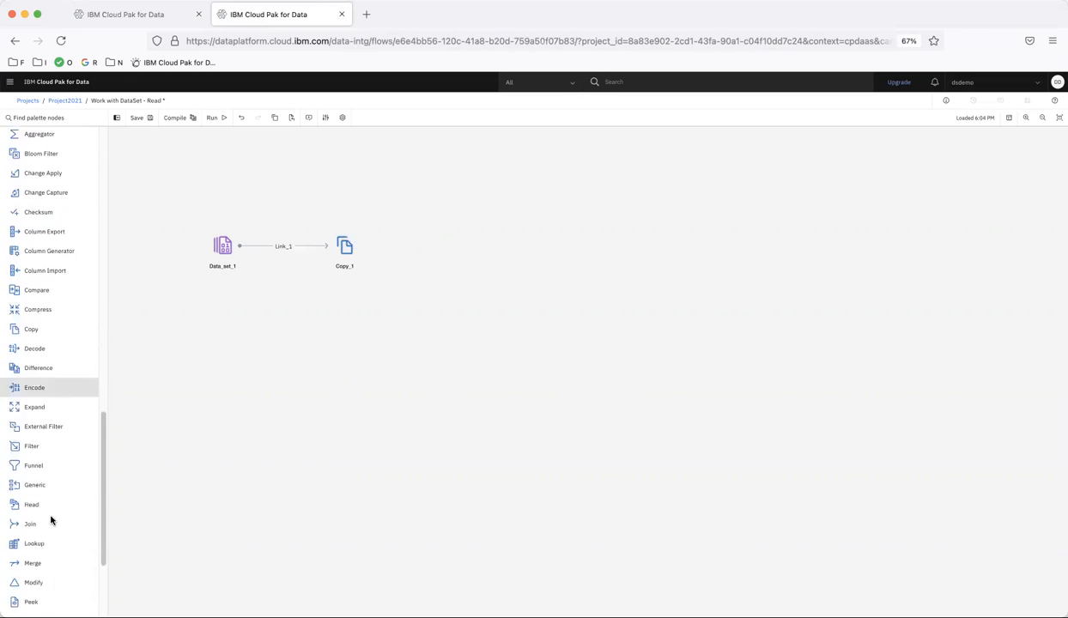
drag(29, 436, 349, 347)
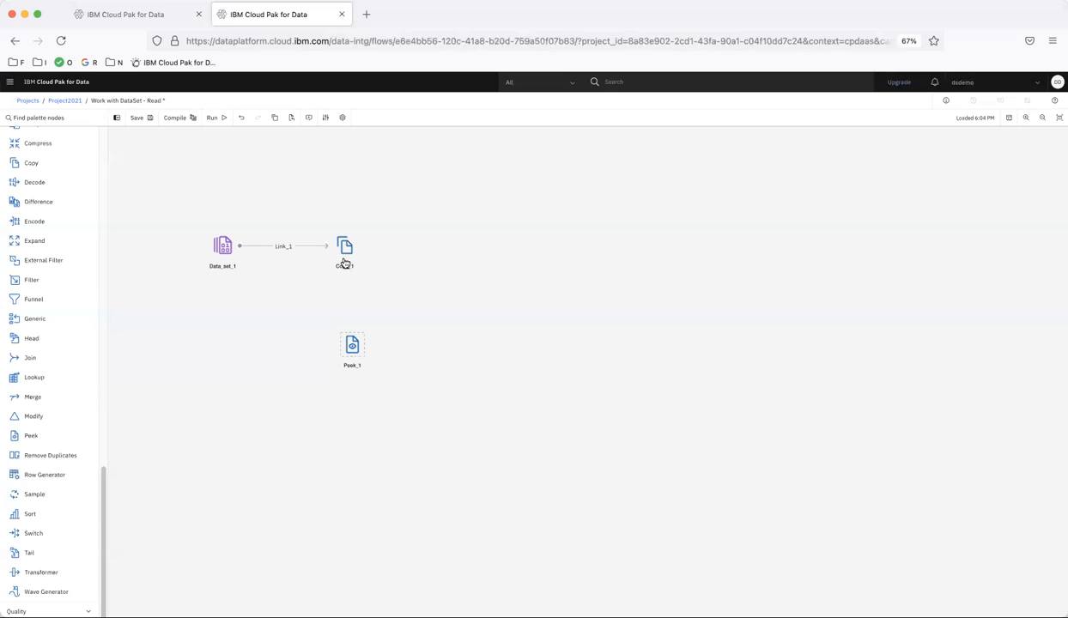
drag(352, 249, 350, 351)
- Add the DB2INST1 schema from the ds-demo-db2-warehouse-2021 connection as a target and link the Copy stage to it
scroll(55, 314, up, 1)
scroll(55, 314, up, 15)
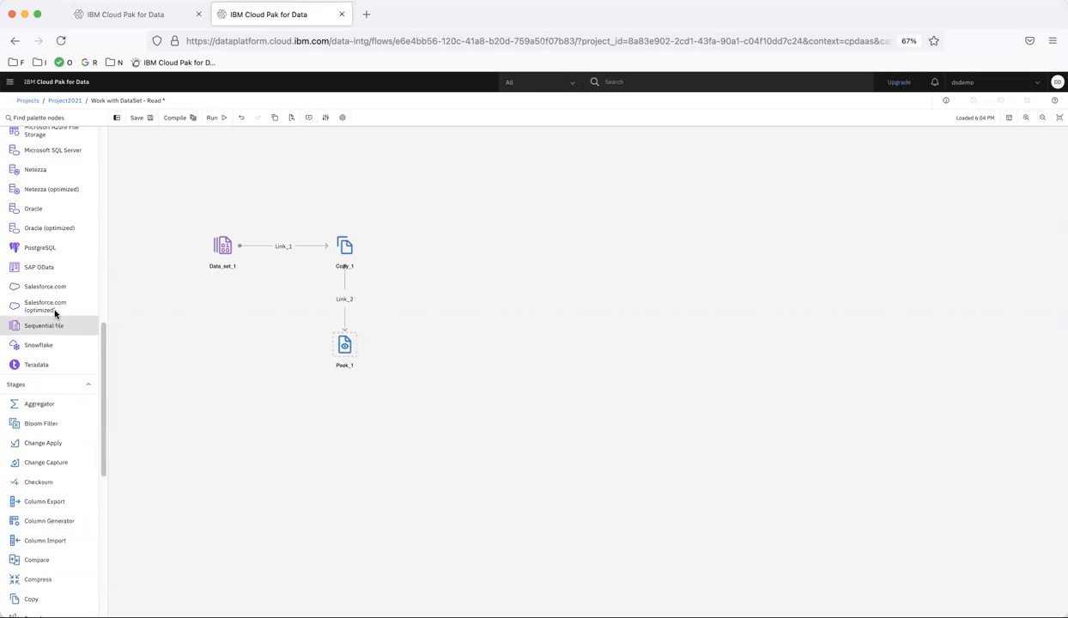
scroll(55, 314, up, 1)
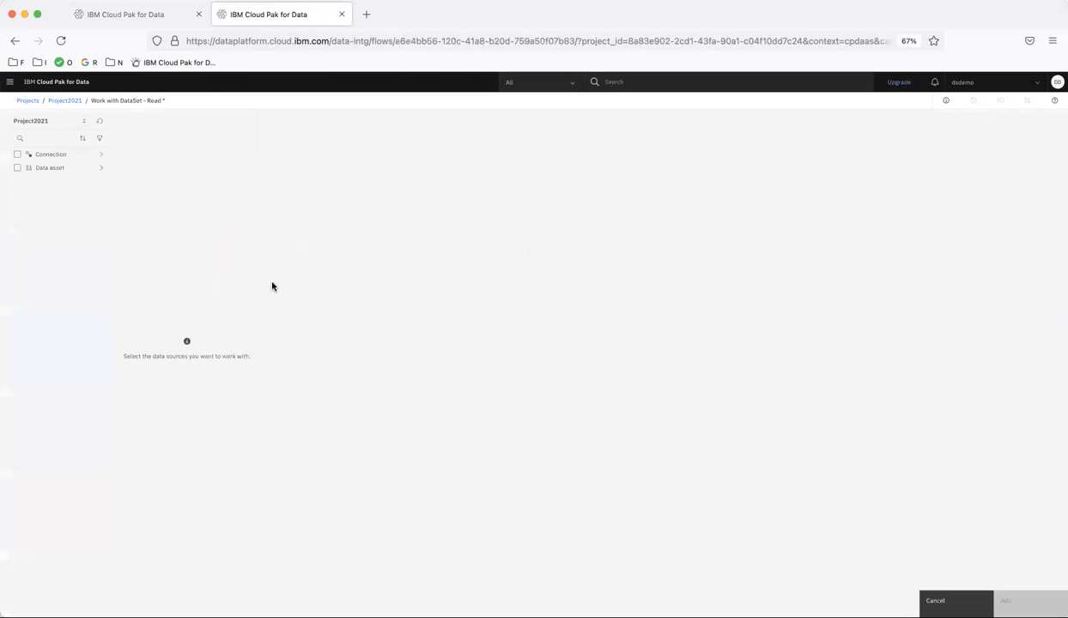
click(51, 156)
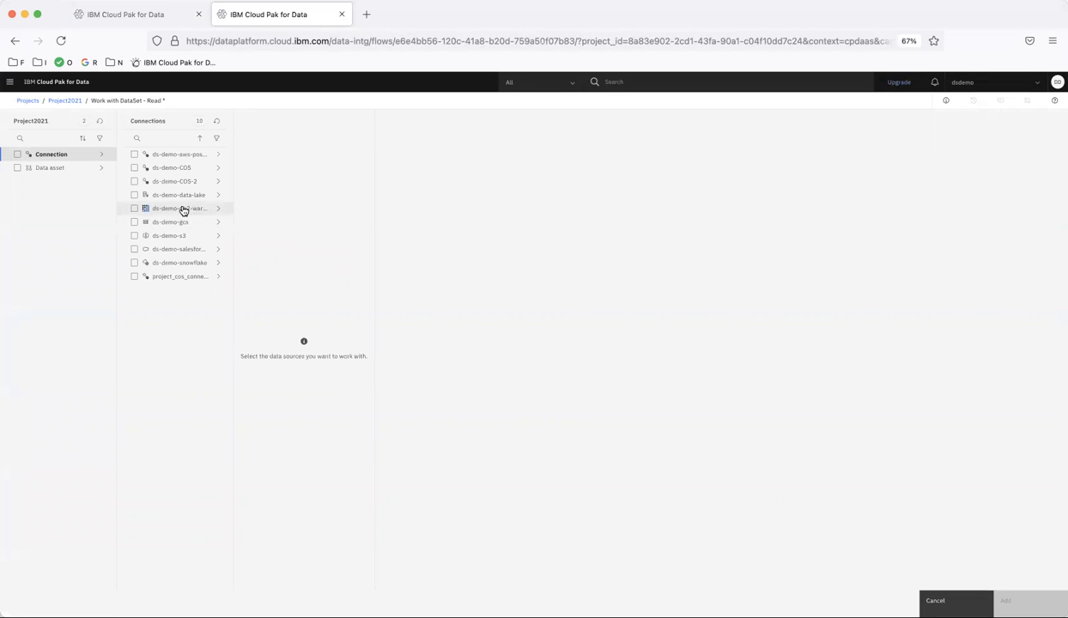
click(181, 209)
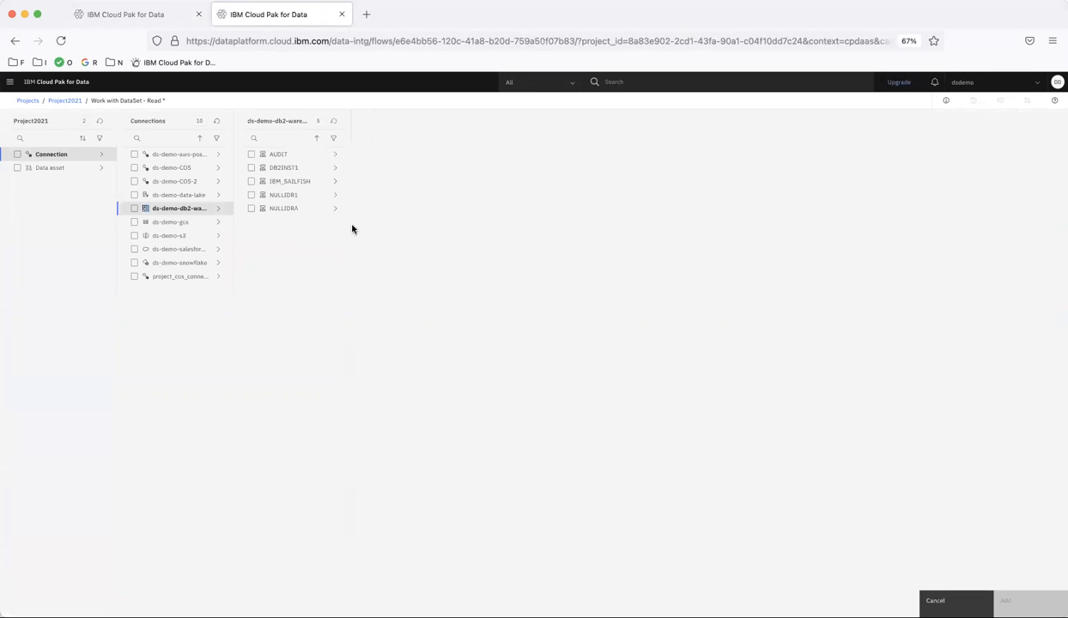
click(250, 169)
click(1026, 601)
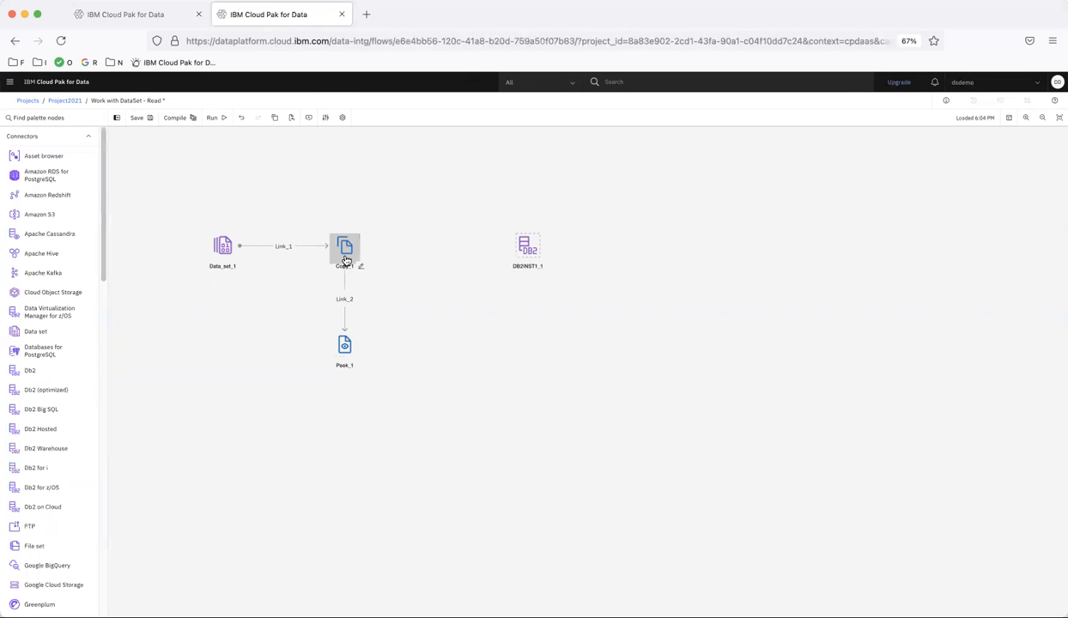
drag(360, 247, 530, 248)
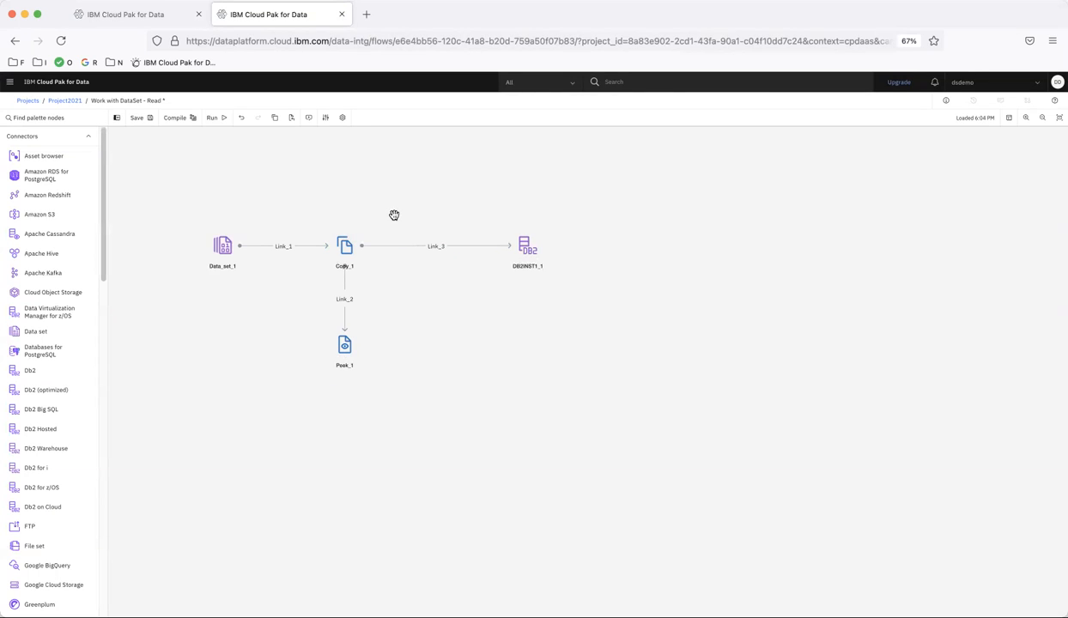
- Check the target file name in the write flow's Data set input properties and close them without saving
click(145, 17)
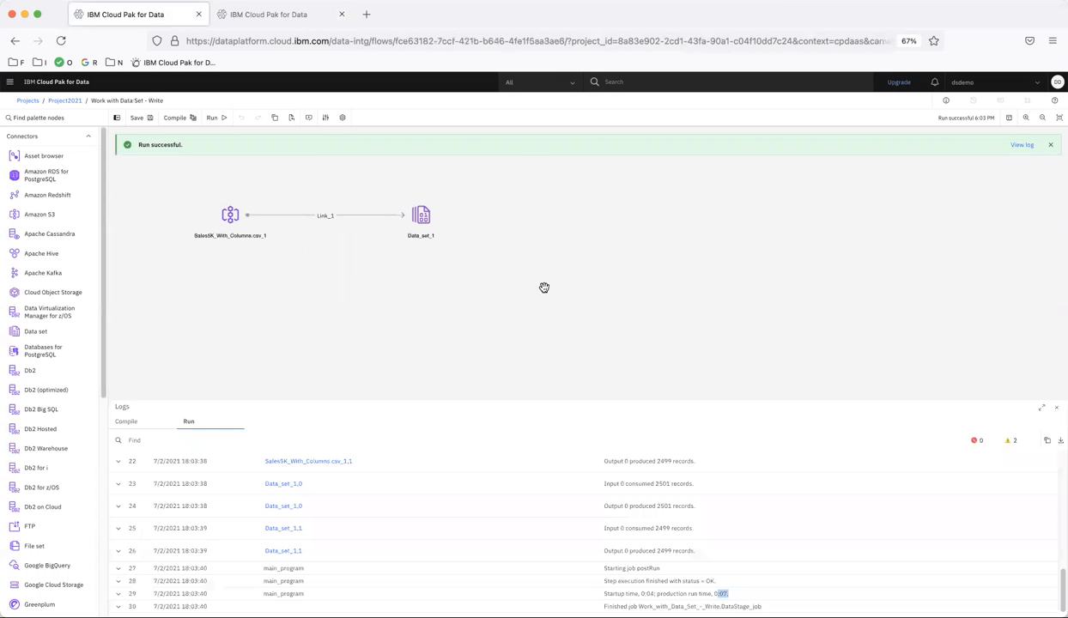
double_click(424, 229)
click(848, 200)
click(892, 184)
click(837, 259)
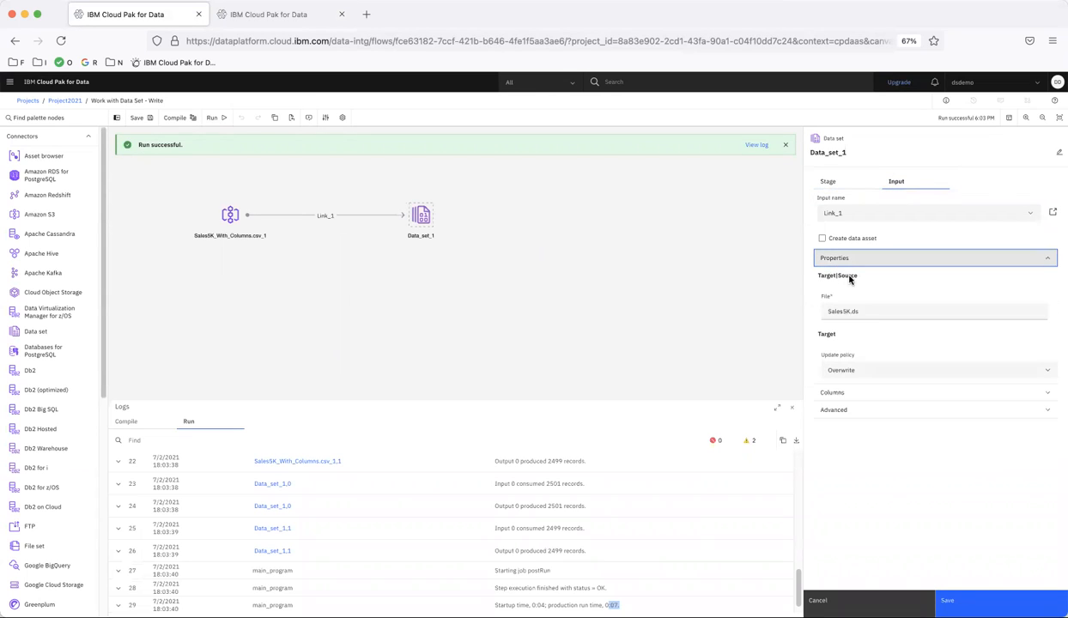
drag(880, 309, 743, 307)
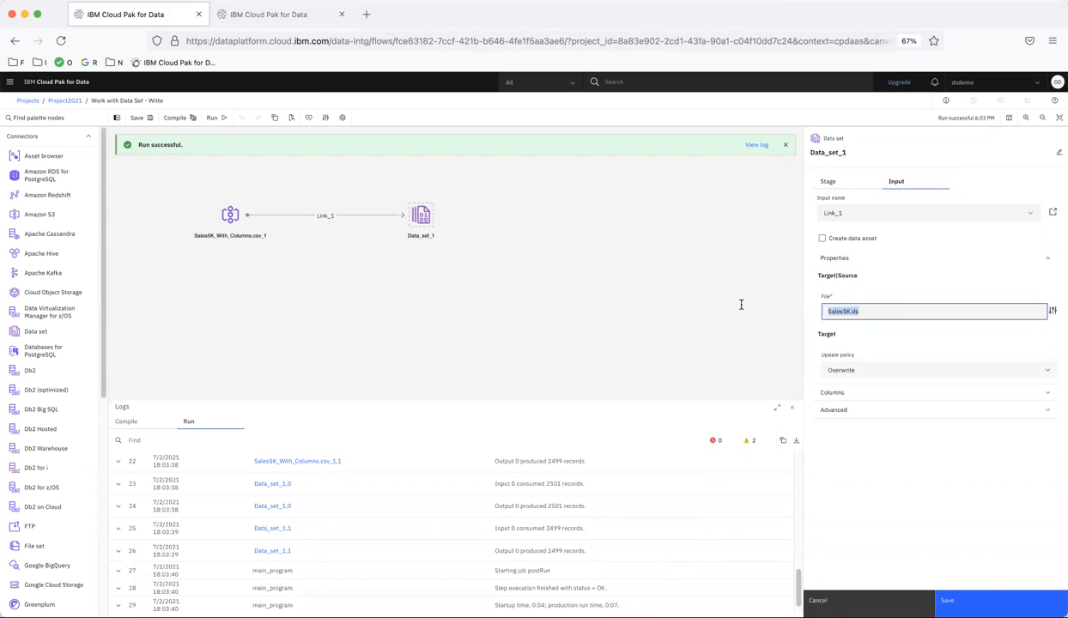
click(822, 600)
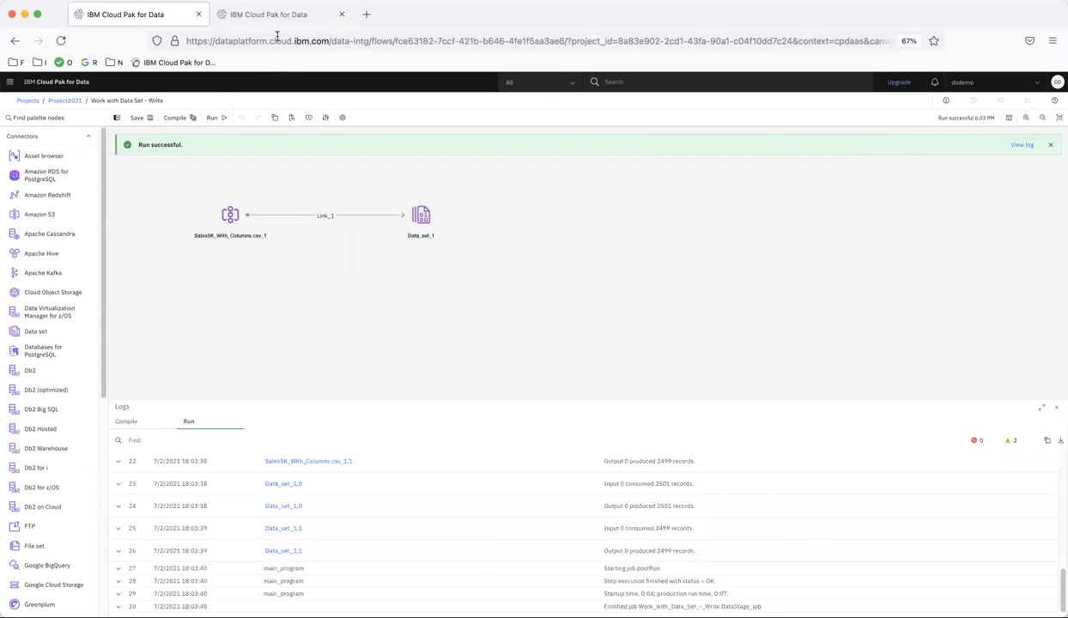
- Return to the read flow and set the Data set connector's source file to Sales5K.ds
click(273, 15)
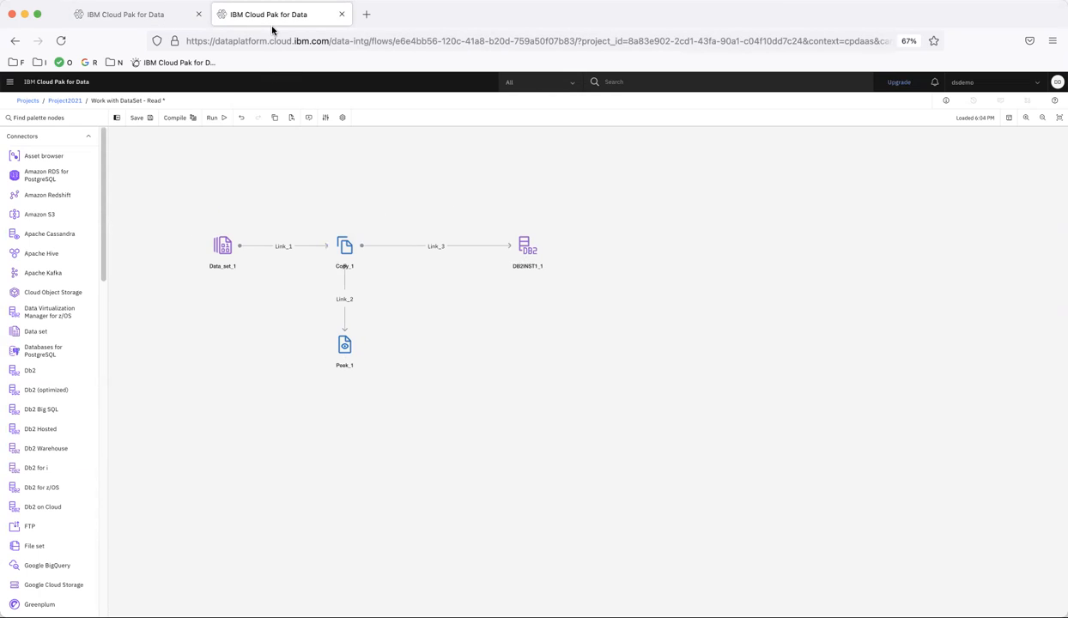
double_click(228, 255)
click(880, 199)
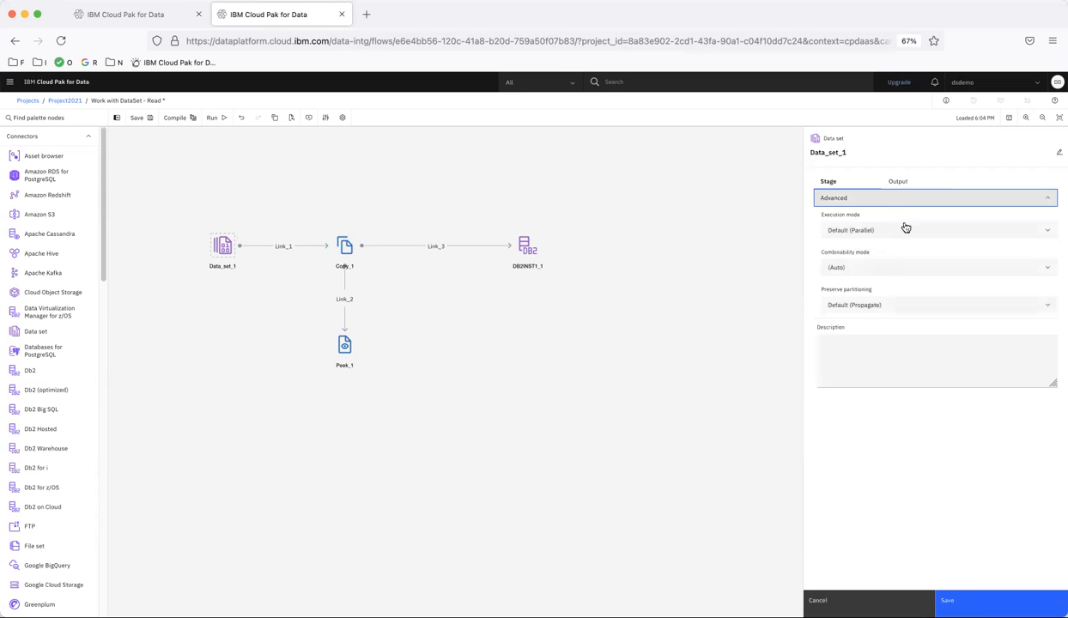
click(898, 182)
click(854, 236)
click(835, 285)
text(Sales5K.ds)
- Choose Sales5K_With_Columns.csv from the ds-demo-s3 connection as the asset for importing the Data set's output columns
click(844, 375)
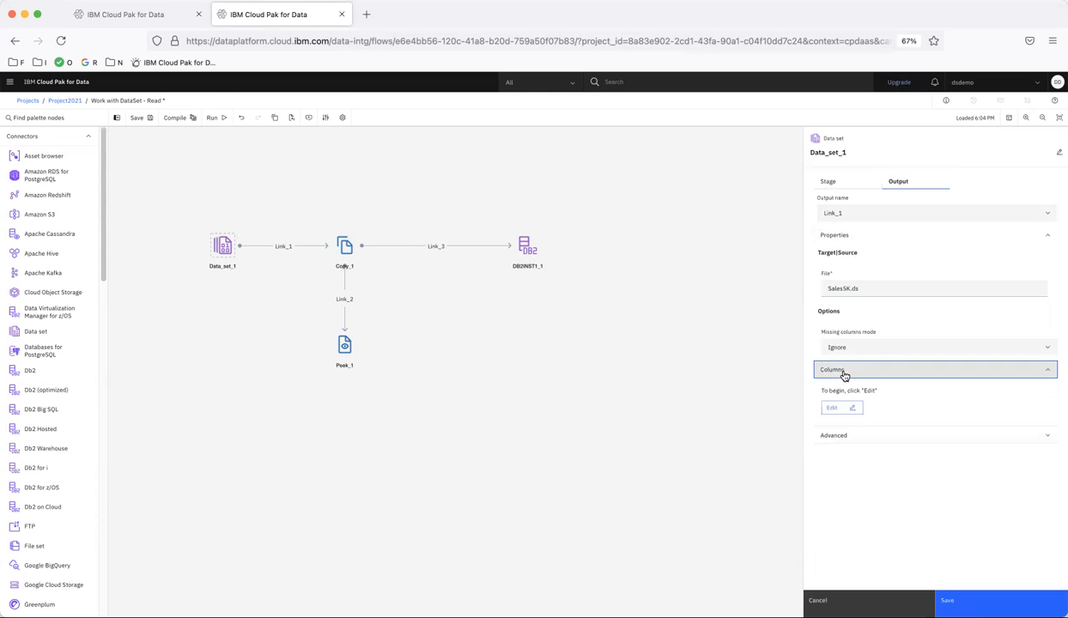
click(831, 407)
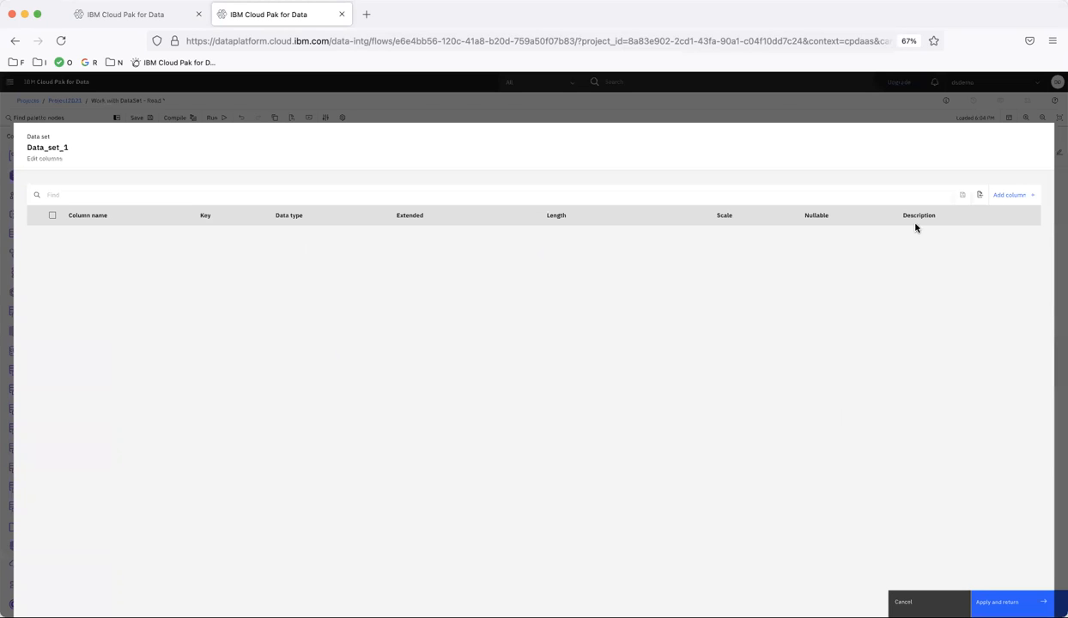
click(979, 196)
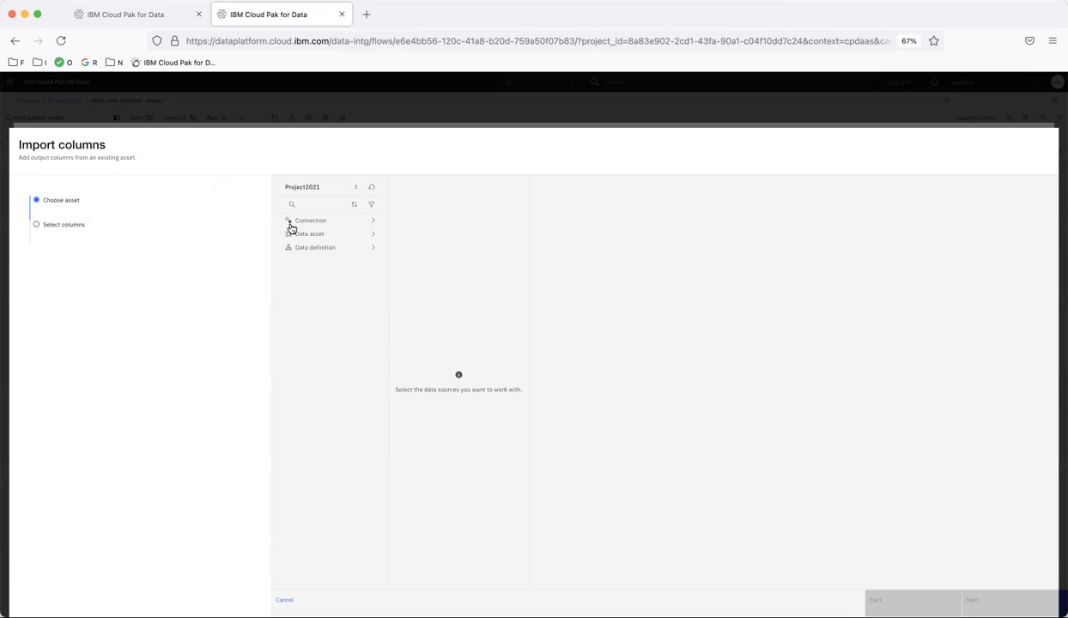
click(323, 248)
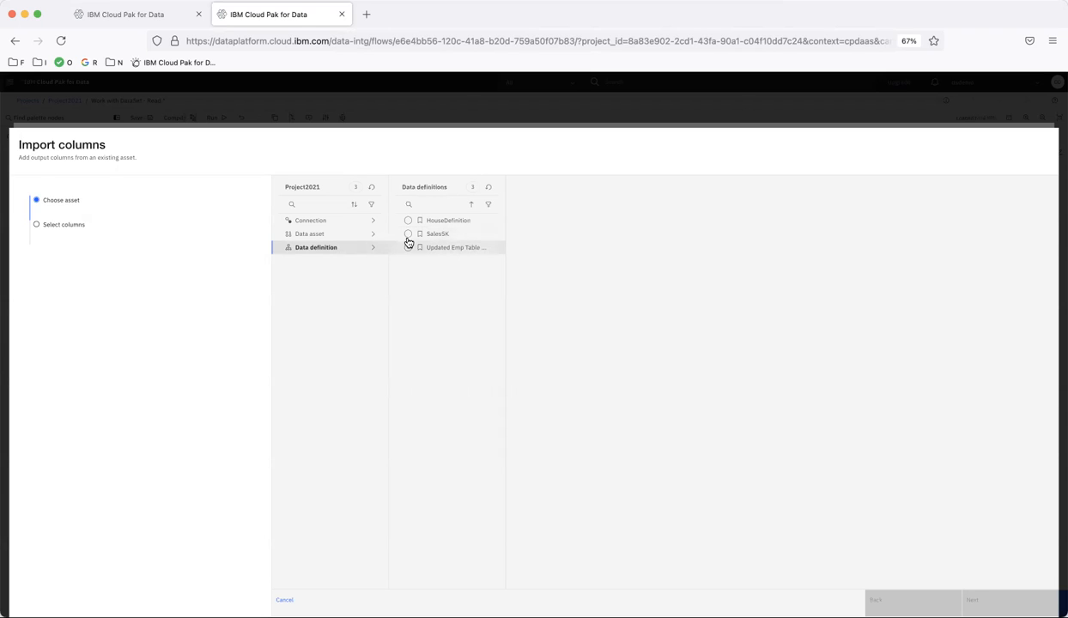
click(316, 221)
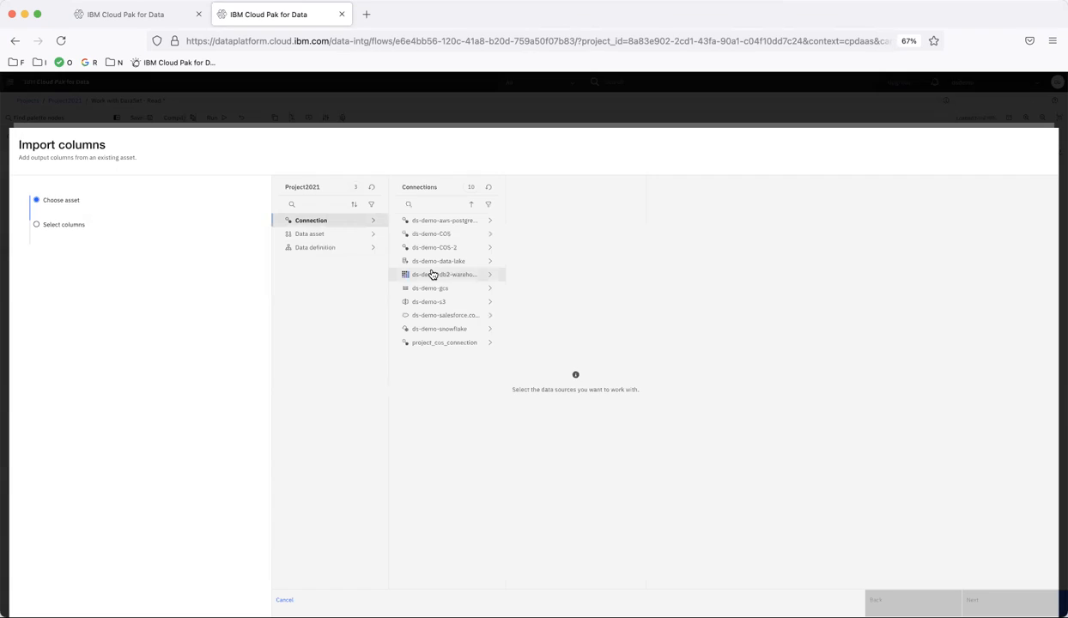
click(436, 303)
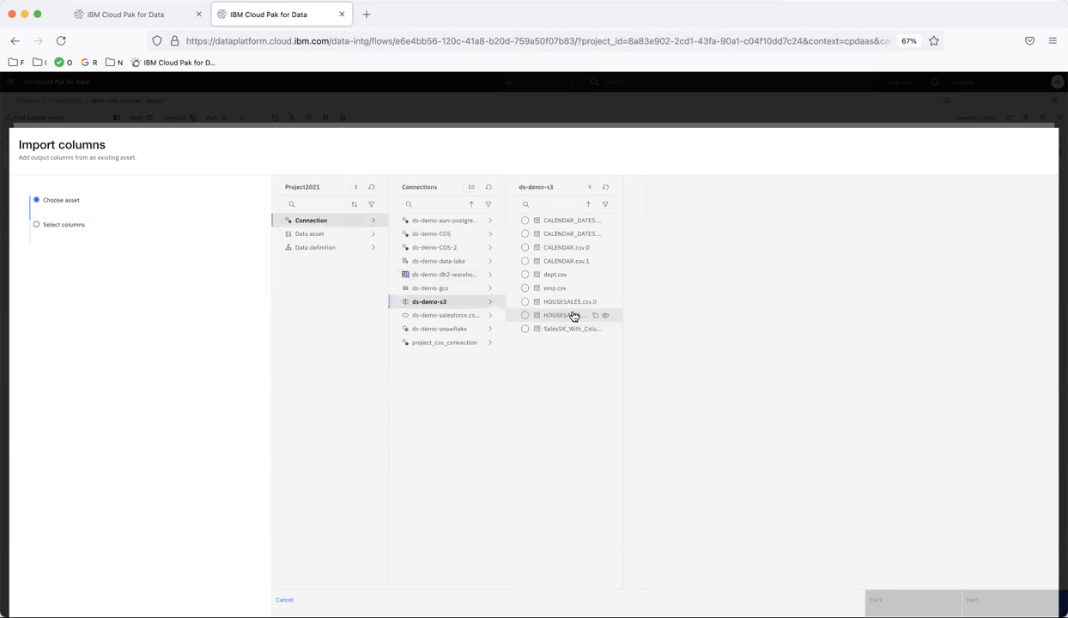
click(525, 329)
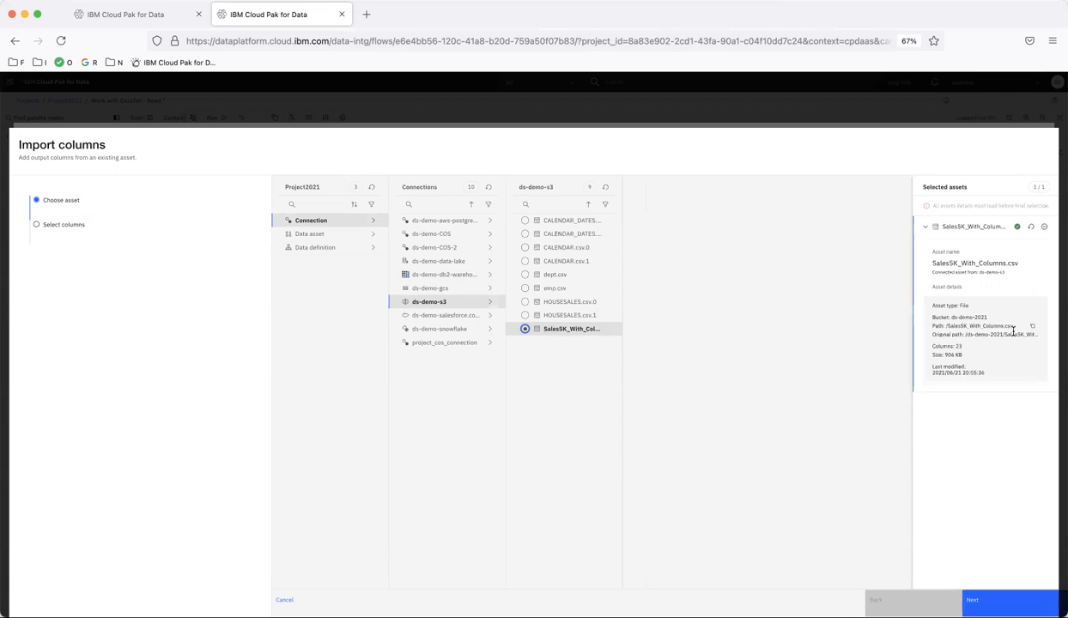
click(1010, 599)
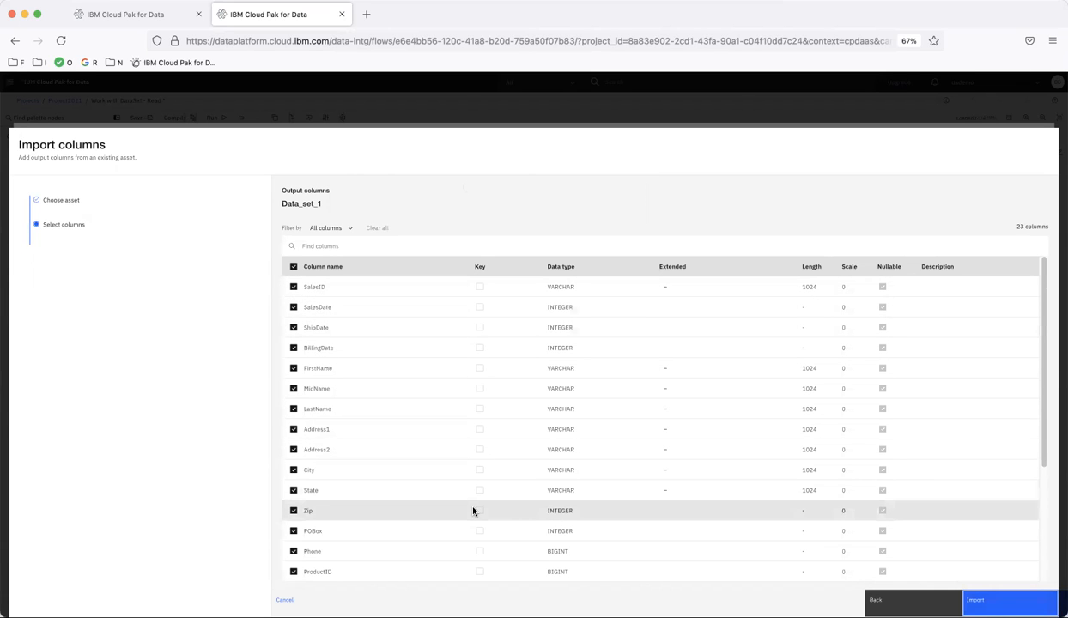
- Review and import all the listed columns into the Data set output, apply them and save the connector's settings
scroll(472, 510, down, 2)
scroll(472, 510, down, 3)
scroll(473, 510, up, 5)
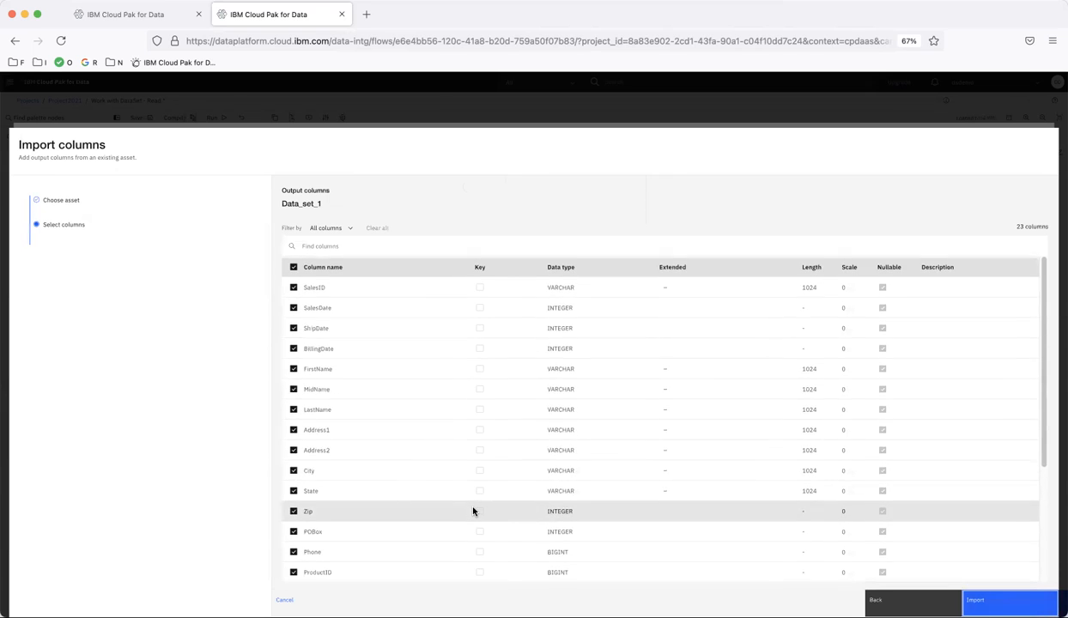
scroll(472, 510, down, 5)
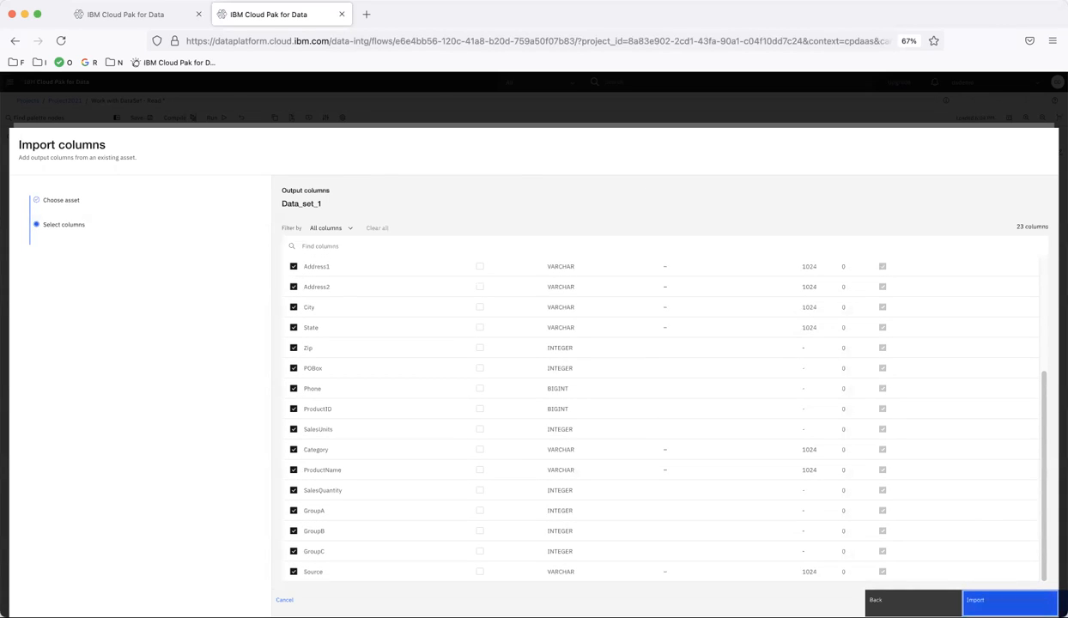
click(1010, 599)
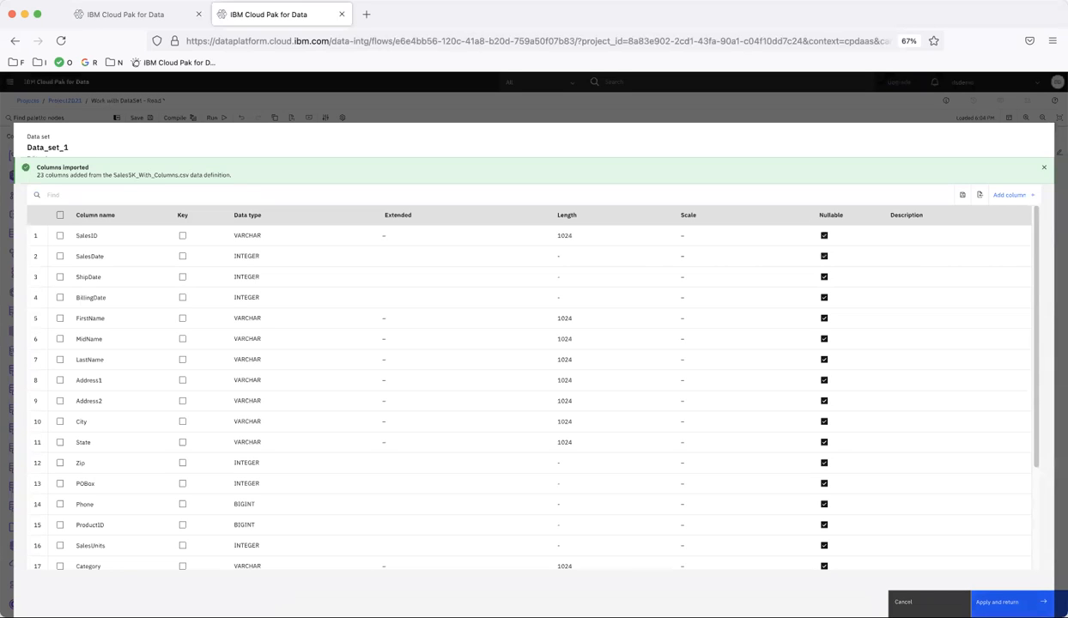
click(1002, 602)
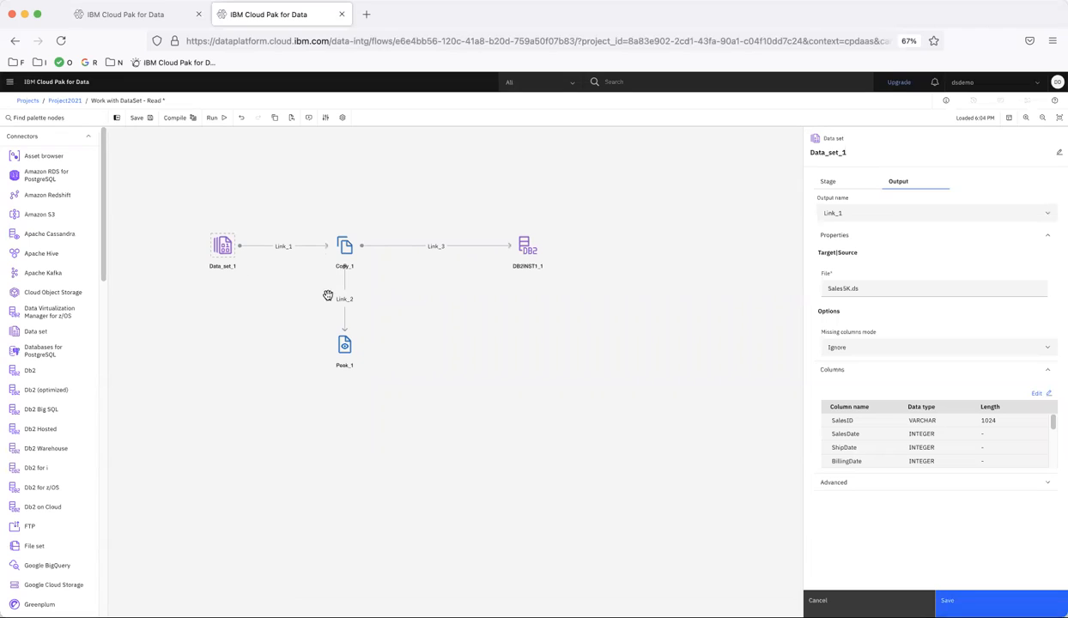
click(996, 599)
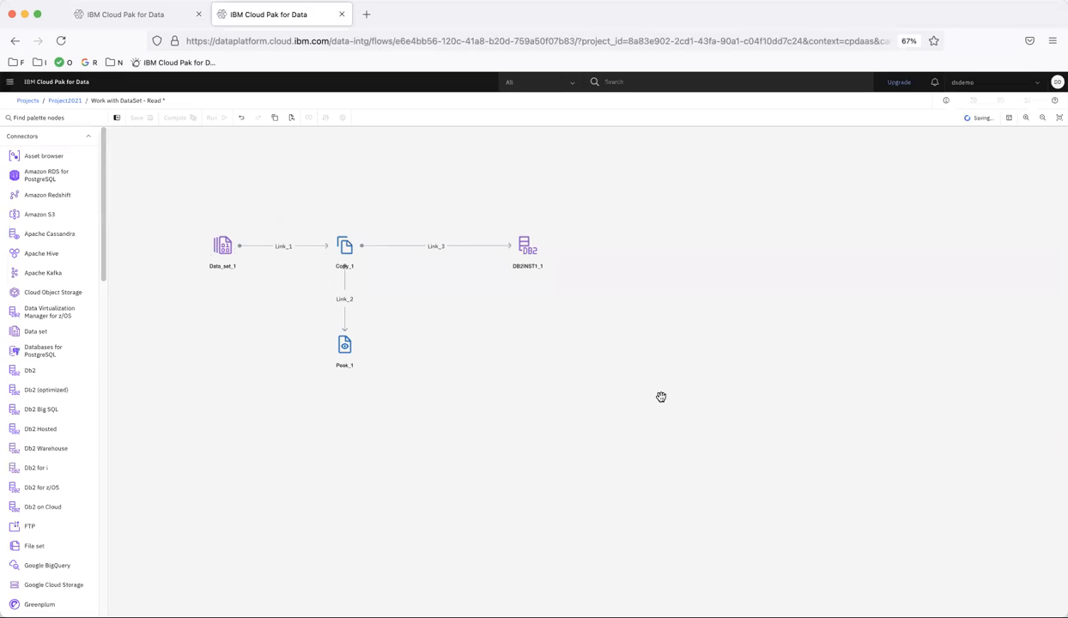
- Set the Db2 Warehouse target's table name to SALES5K_DS and its table action to Replace, and save the settings
mouse_move(348, 255)
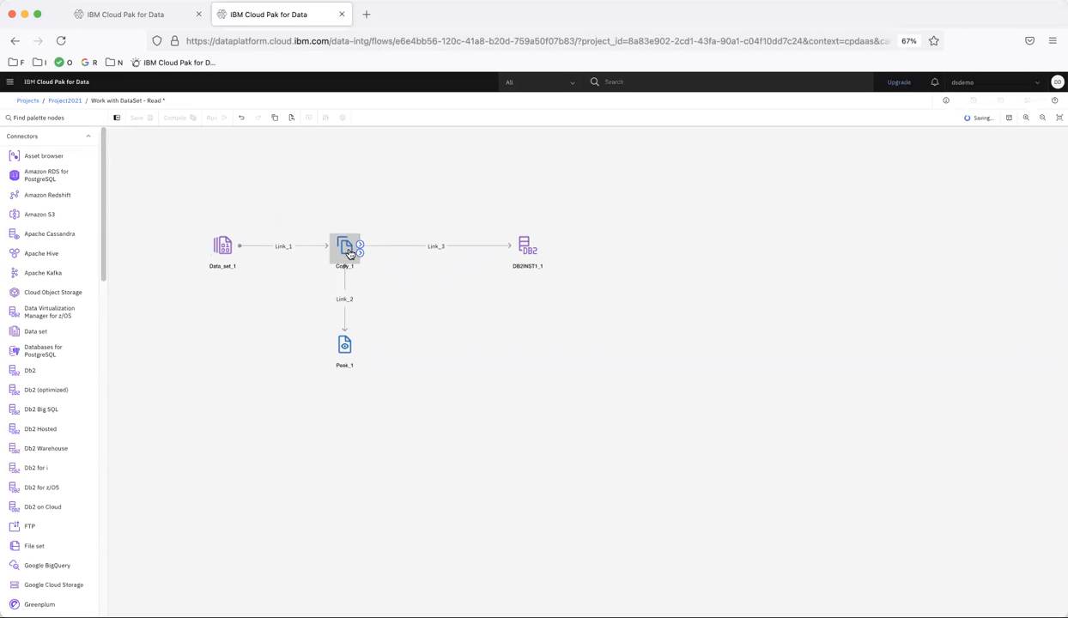
double_click(531, 247)
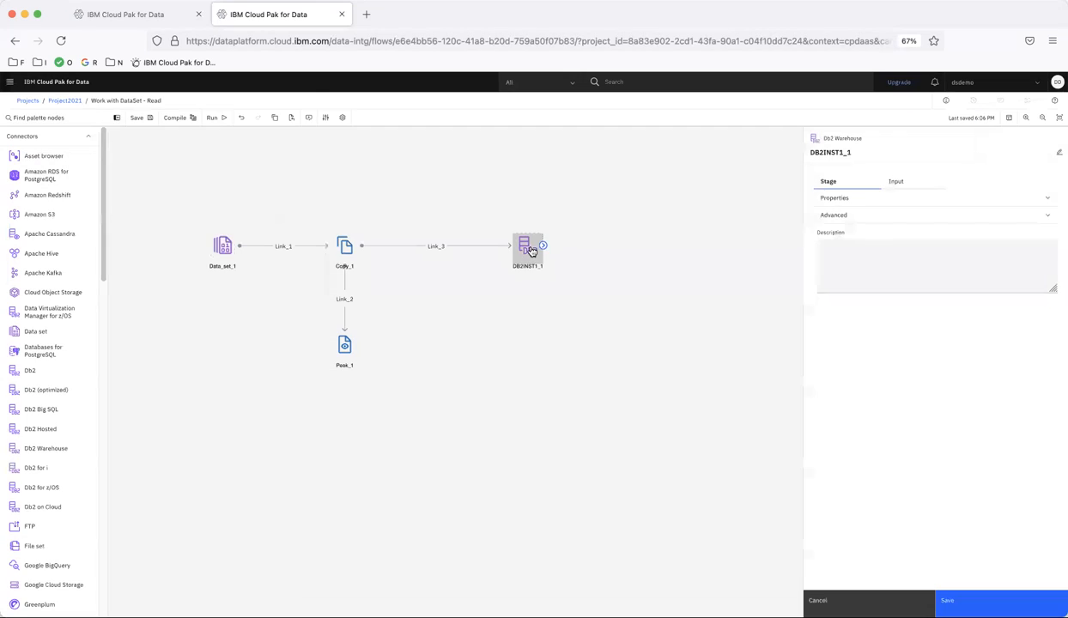
click(854, 197)
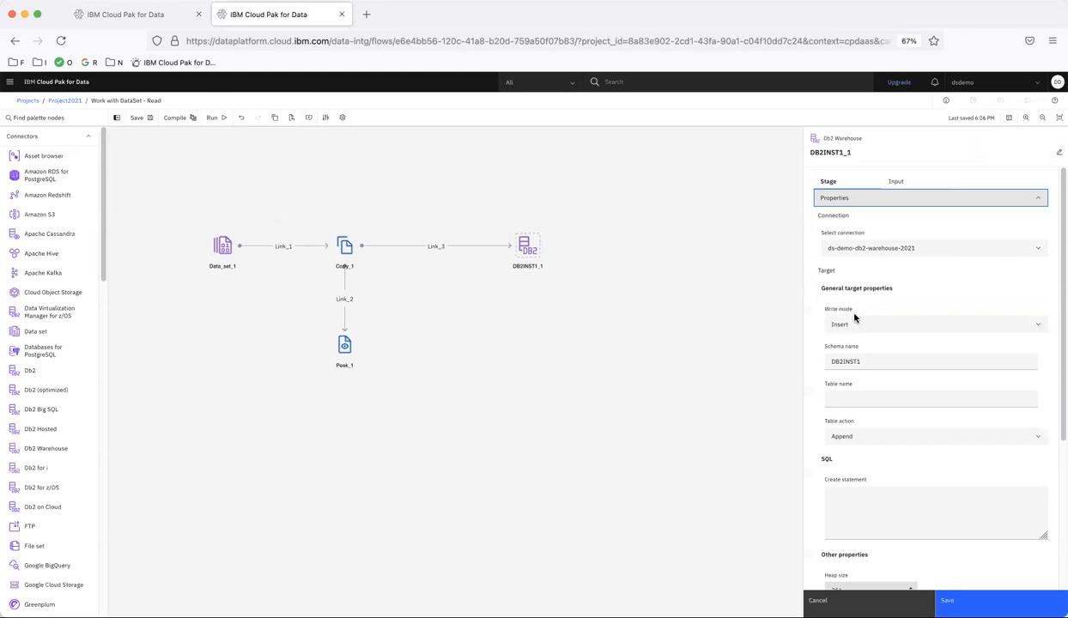
click(844, 398)
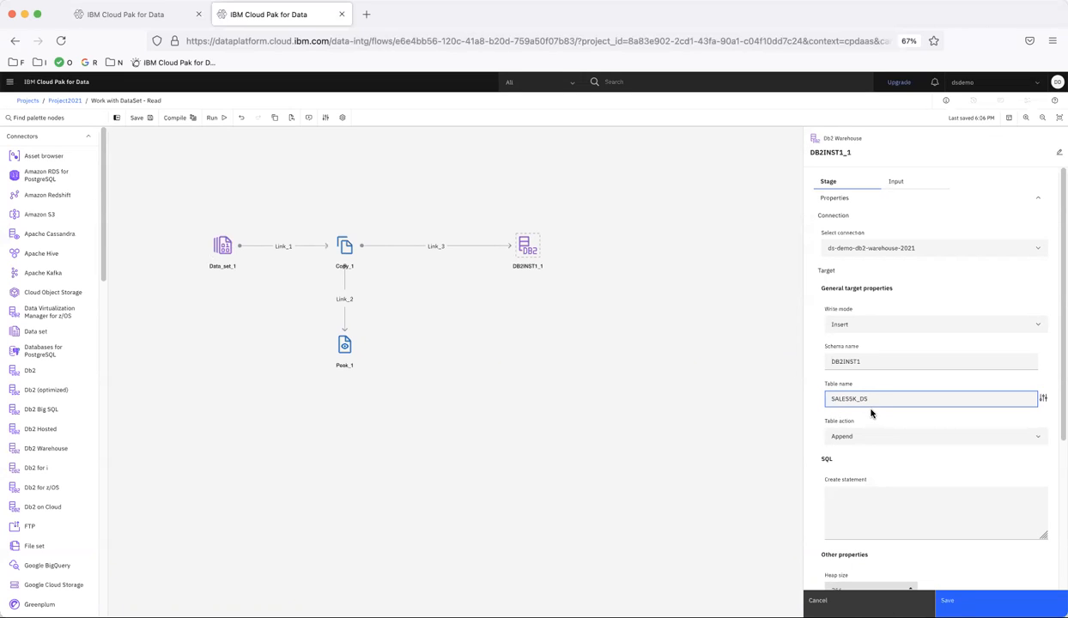
click(850, 436)
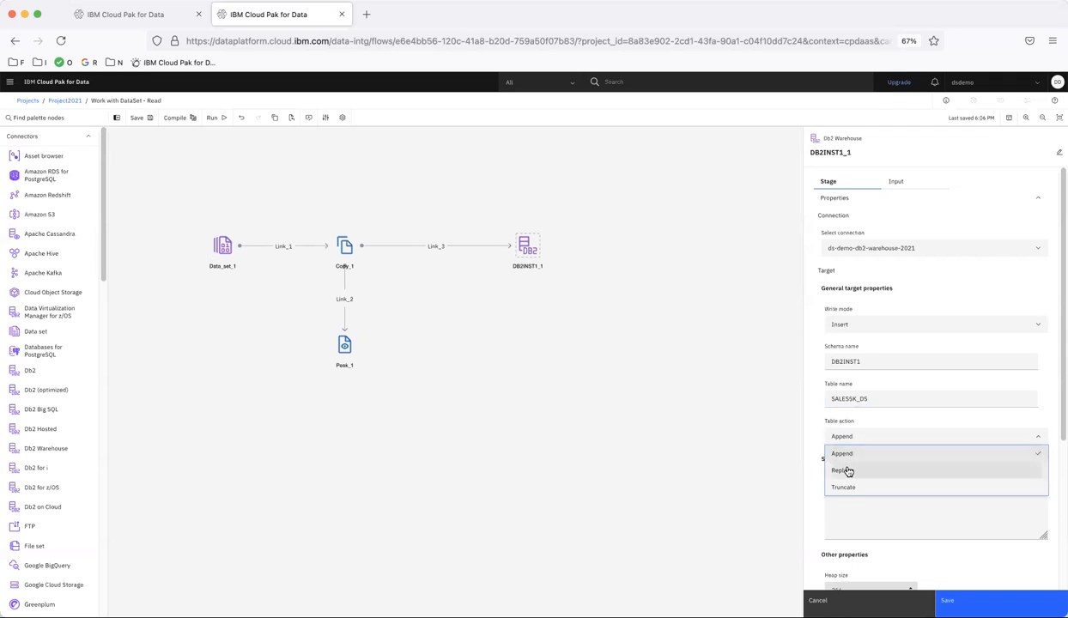
click(847, 471)
scroll(924, 506, down, 3)
scroll(924, 507, down, 3)
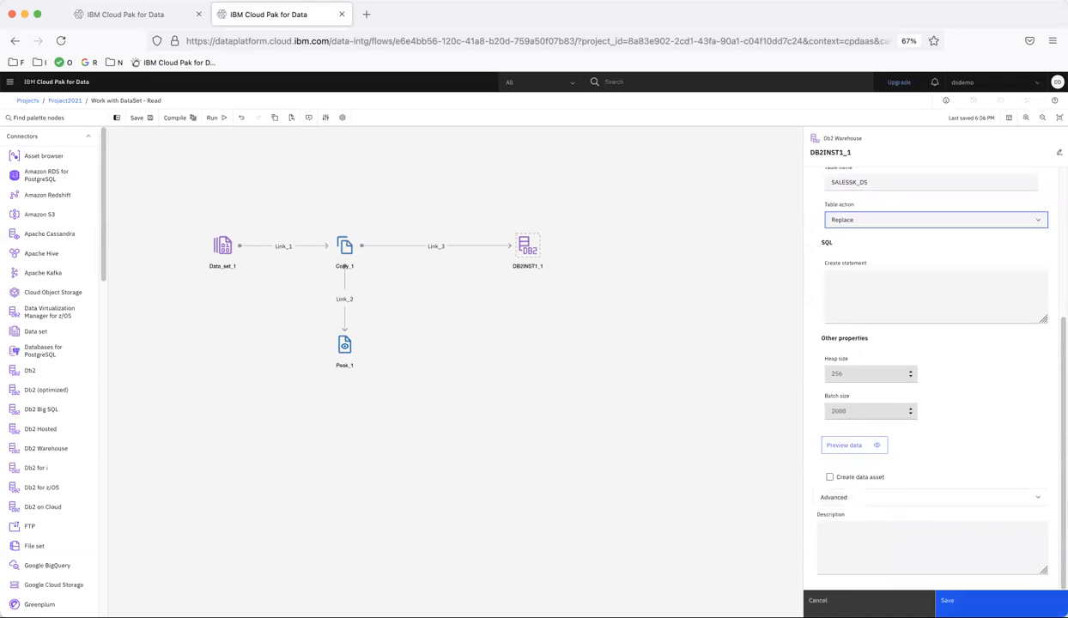
click(947, 600)
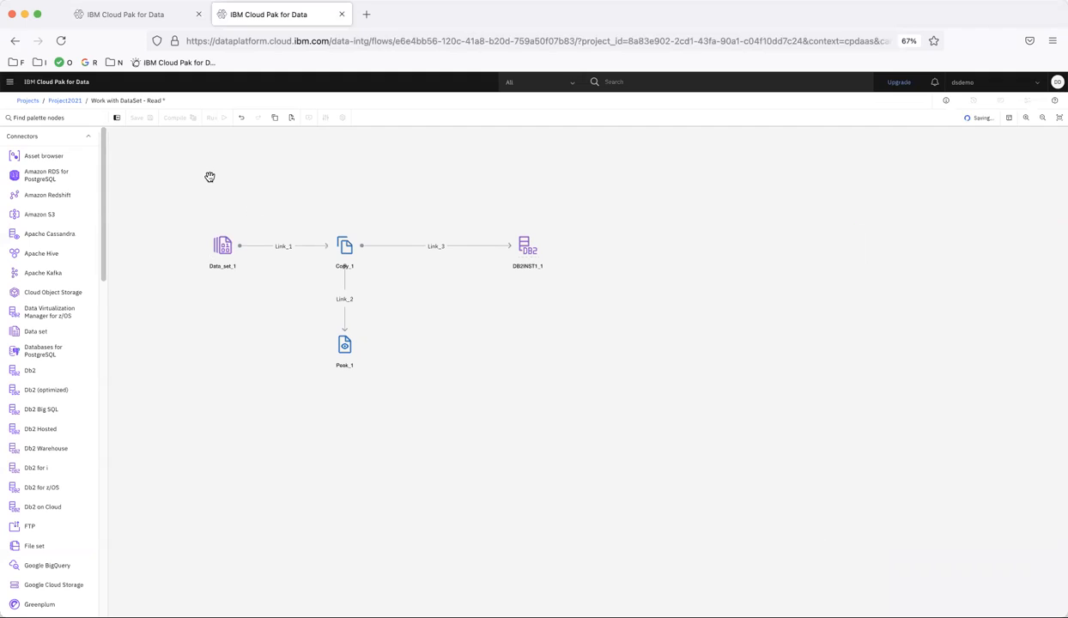
- Run the read flow, open its run log and filter the entries for "peek"
click(213, 120)
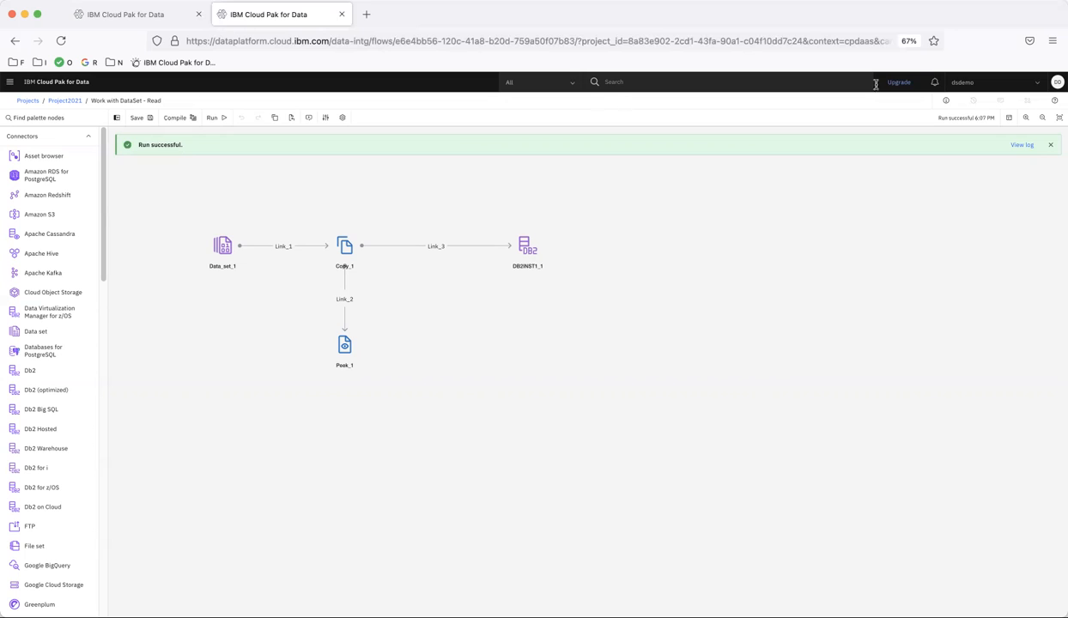
click(1022, 145)
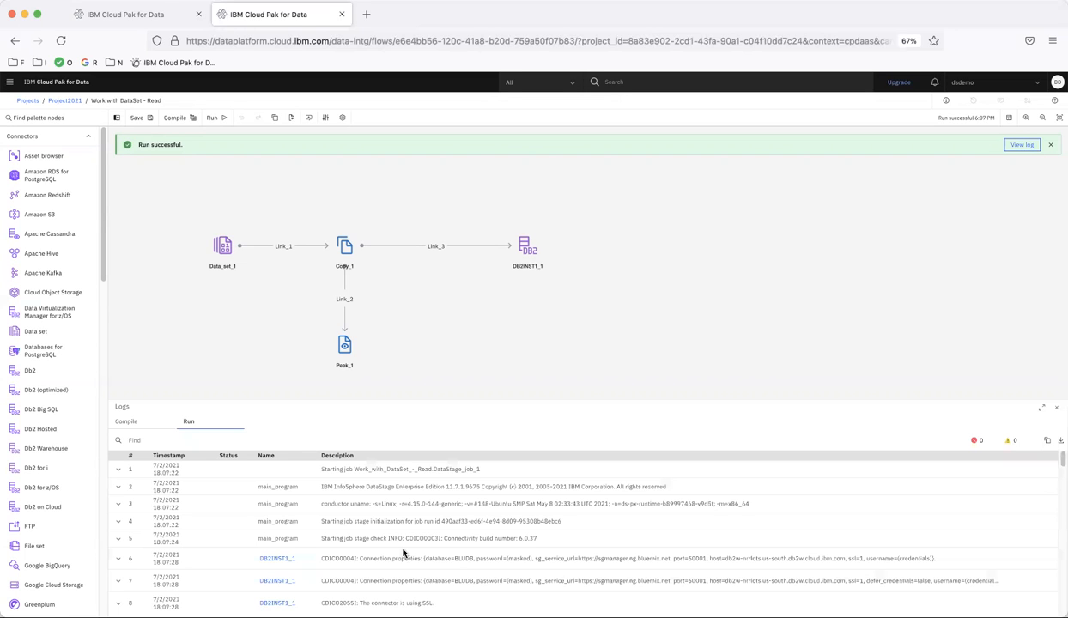
click(275, 439)
text(peek)
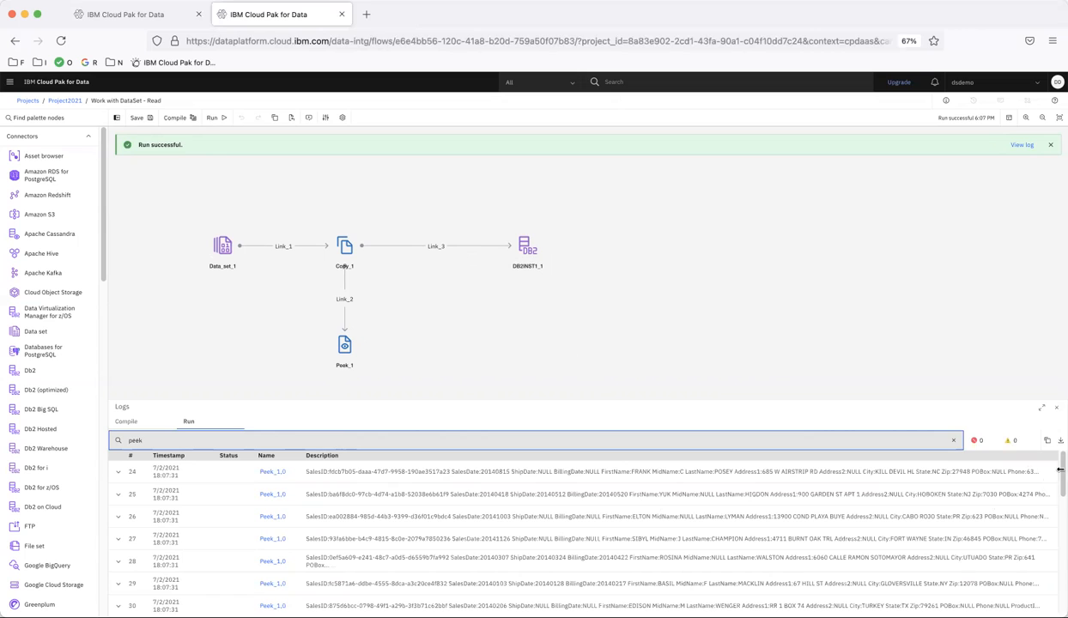
- Filter the run log for "db2inst1" instead and examine the entries giving the number of rows inserted into Db2 Warehouse
key(ctrl+a)
key(BackSpace)
text(db)
key(BackSpace)
key(BackSpace)
text(db2inst1)
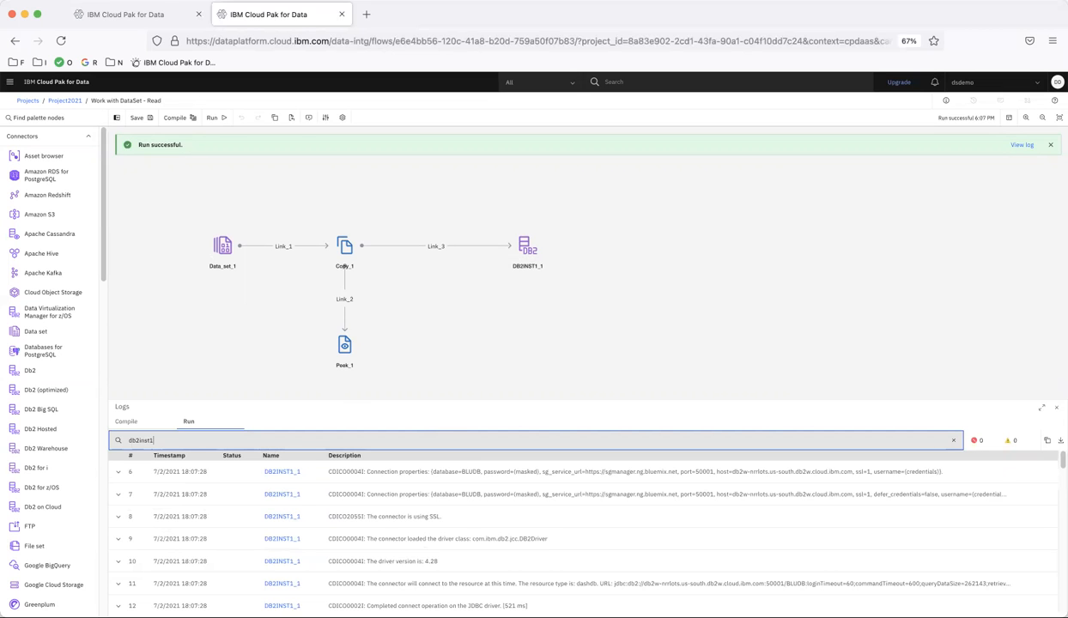
scroll(547, 504, down, 10)
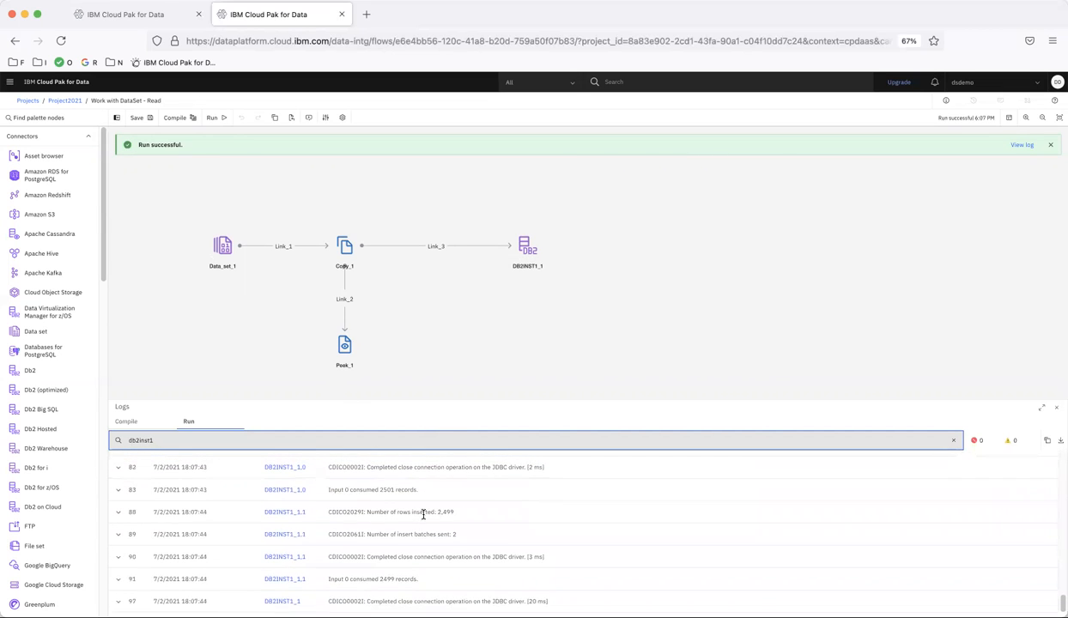
click(342, 519)
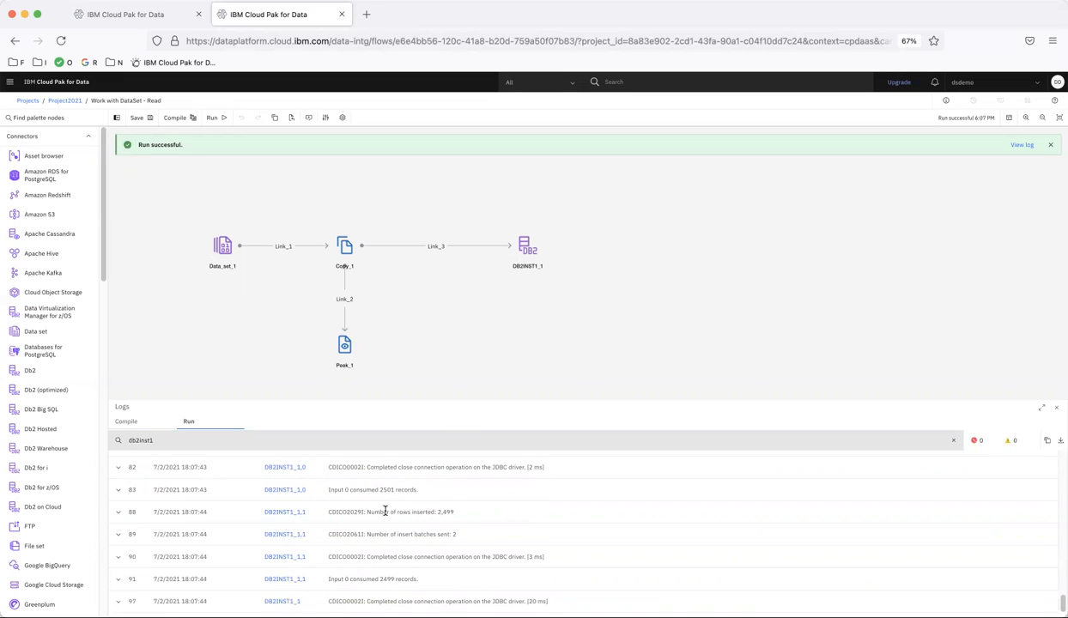
drag(388, 512, 455, 513)
click(470, 540)
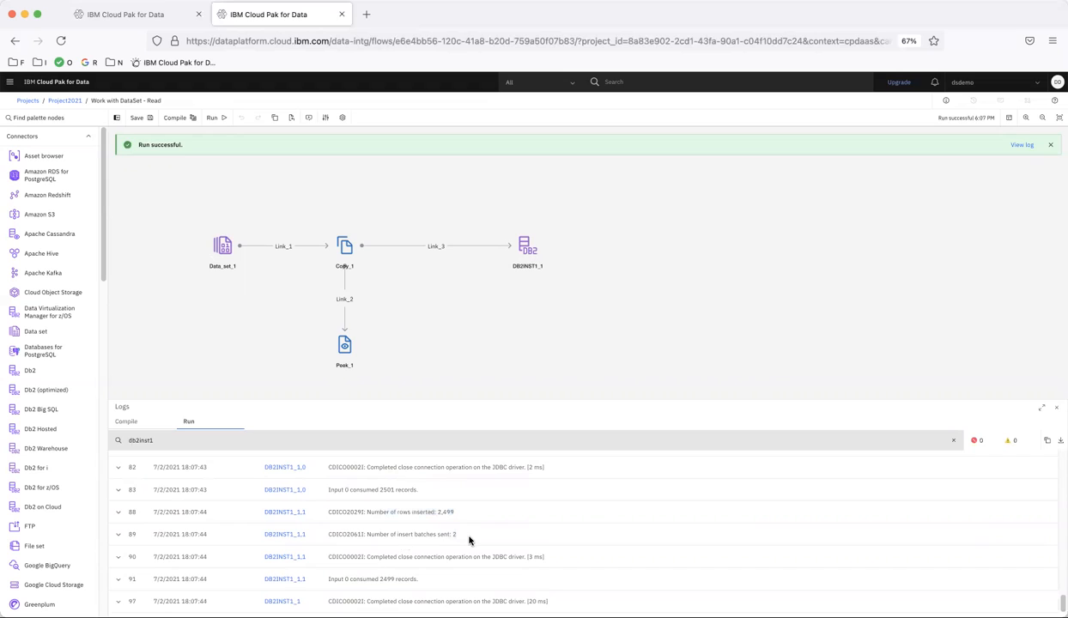